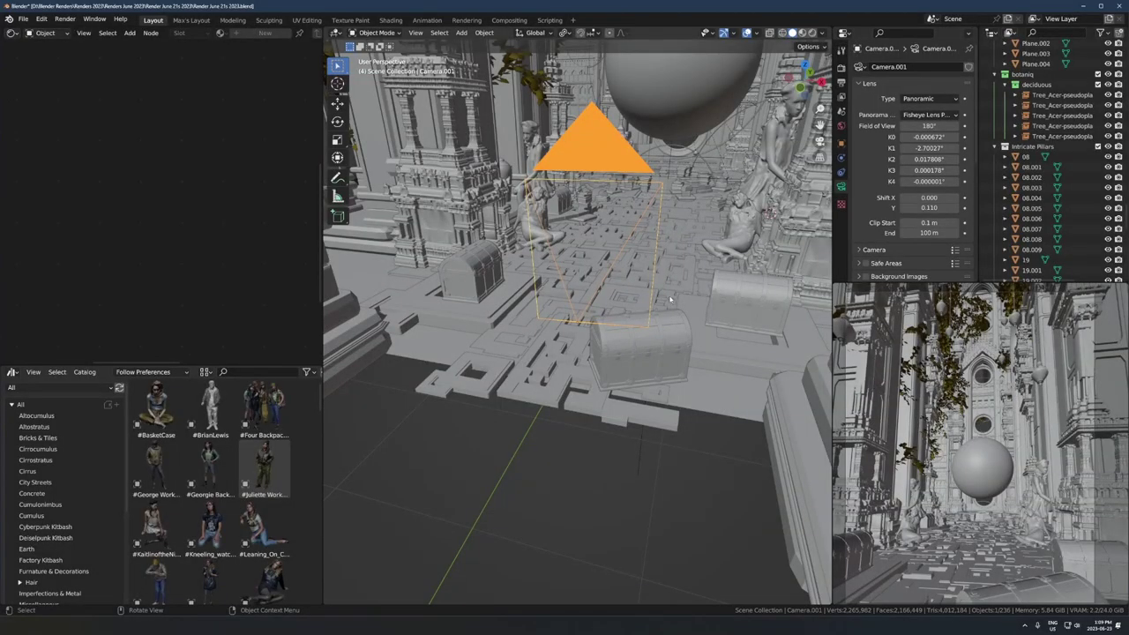
# Step: View the slot 1 render result in the Rendering workspace and examine the image up close
pyautogui.moveTo(670, 299); pyautogui.dragTo(617, 256, button='middle')
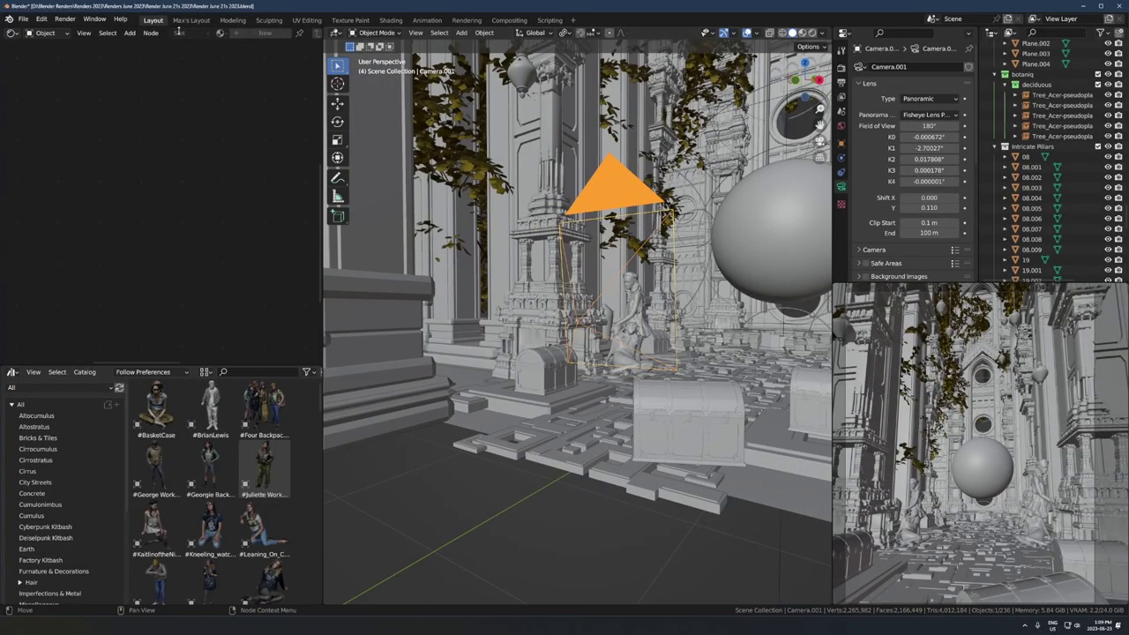
pyautogui.click(472, 23)
pyautogui.scroll(-5, 543, 299)
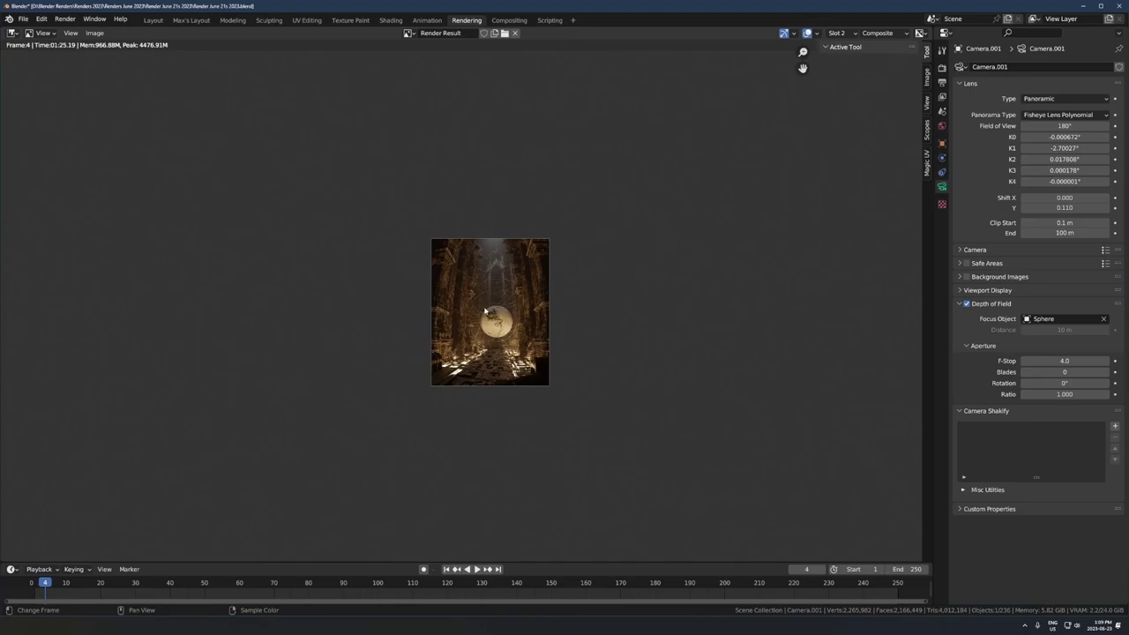
pyautogui.scroll(5, 485, 310)
pyautogui.click(838, 33)
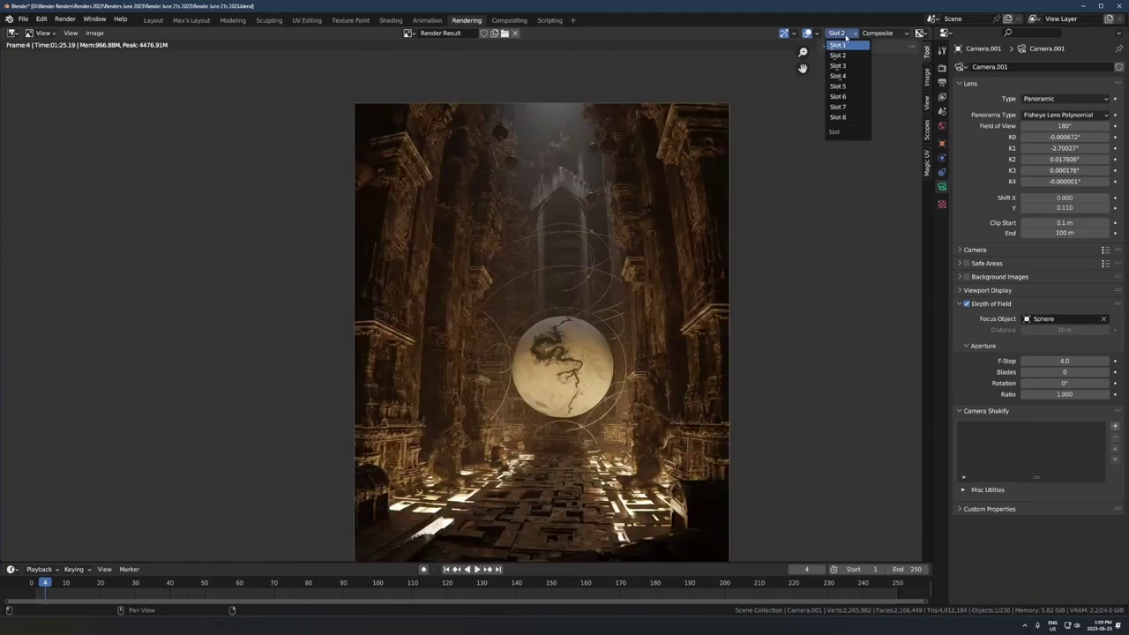
pyautogui.click(844, 44)
pyautogui.scroll(1, 587, 336)
pyautogui.moveTo(587, 336); pyautogui.dragTo(562, 295, button='middle')
pyautogui.scroll(-1, 569, 335)
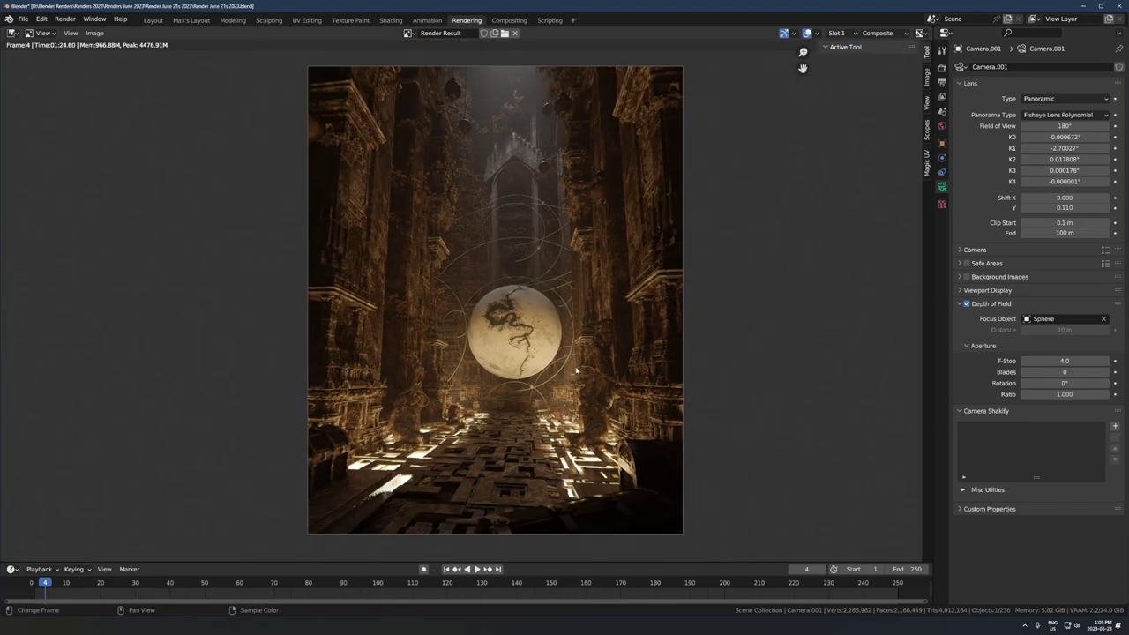
pyautogui.moveTo(674, 233); pyautogui.dragTo(671, 235, button='middle')
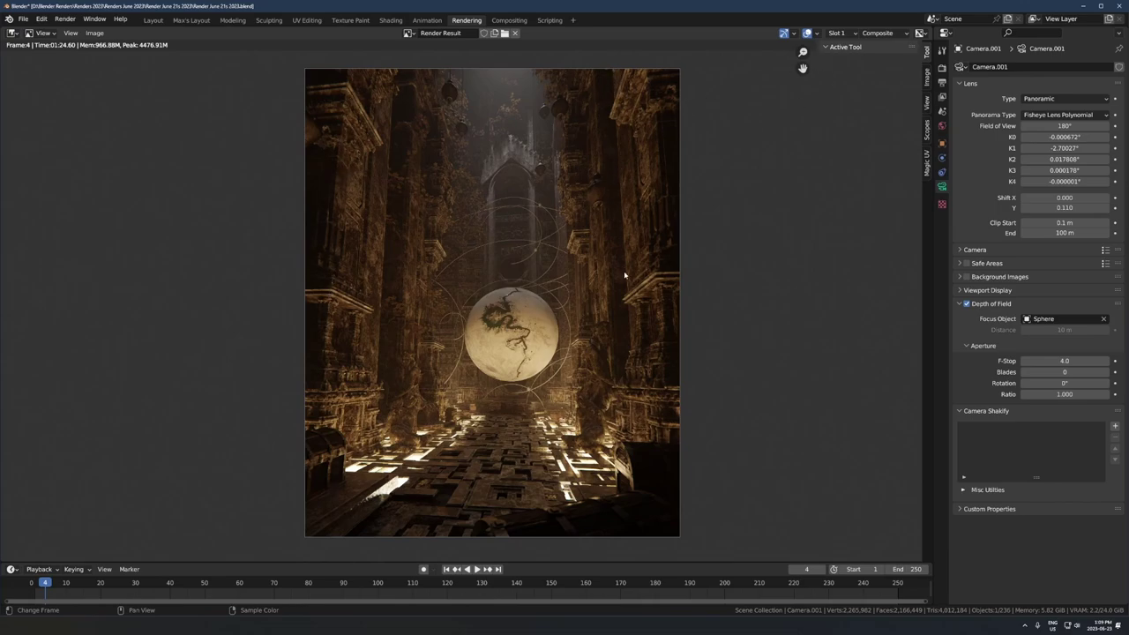
pyautogui.scroll(3, 622, 194)
pyautogui.moveTo(630, 174); pyautogui.dragTo(622, 239, button='middle')
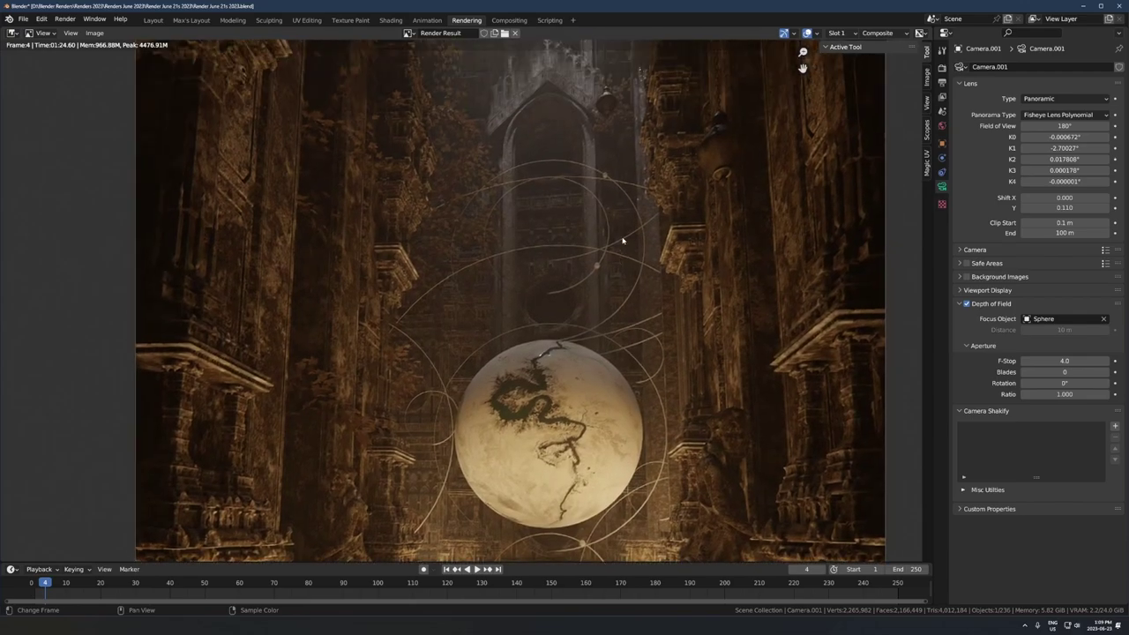
pyautogui.scroll(-2, 631, 220)
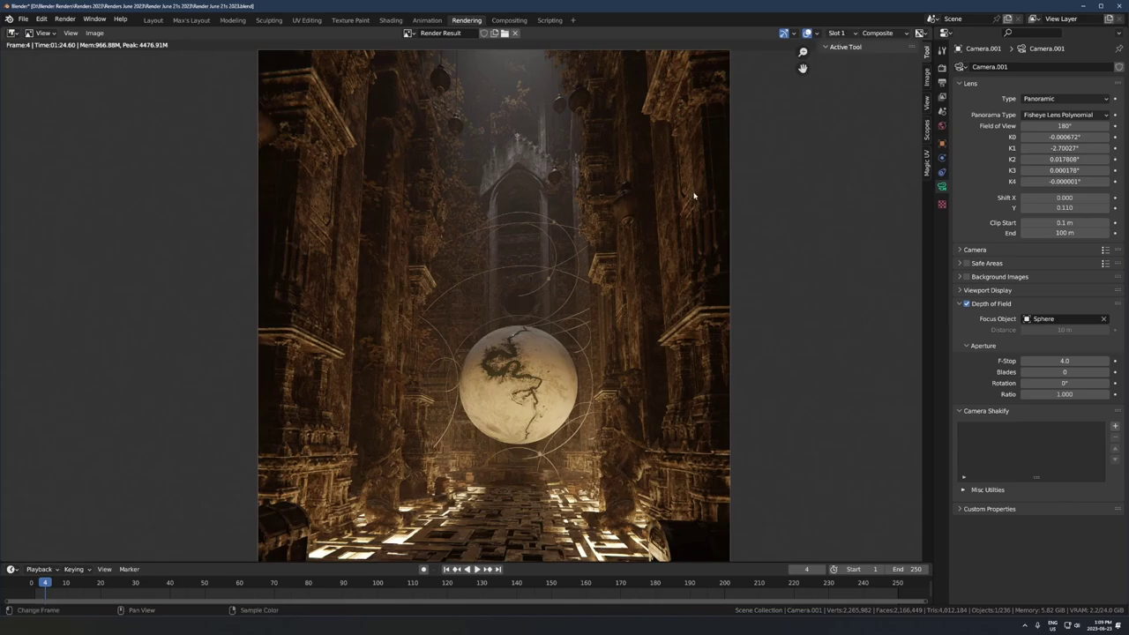
# Step: Compare the two stored renders by alternating between slot 2 and slot 1 several times, ending on slot 1
pyautogui.click(843, 34)
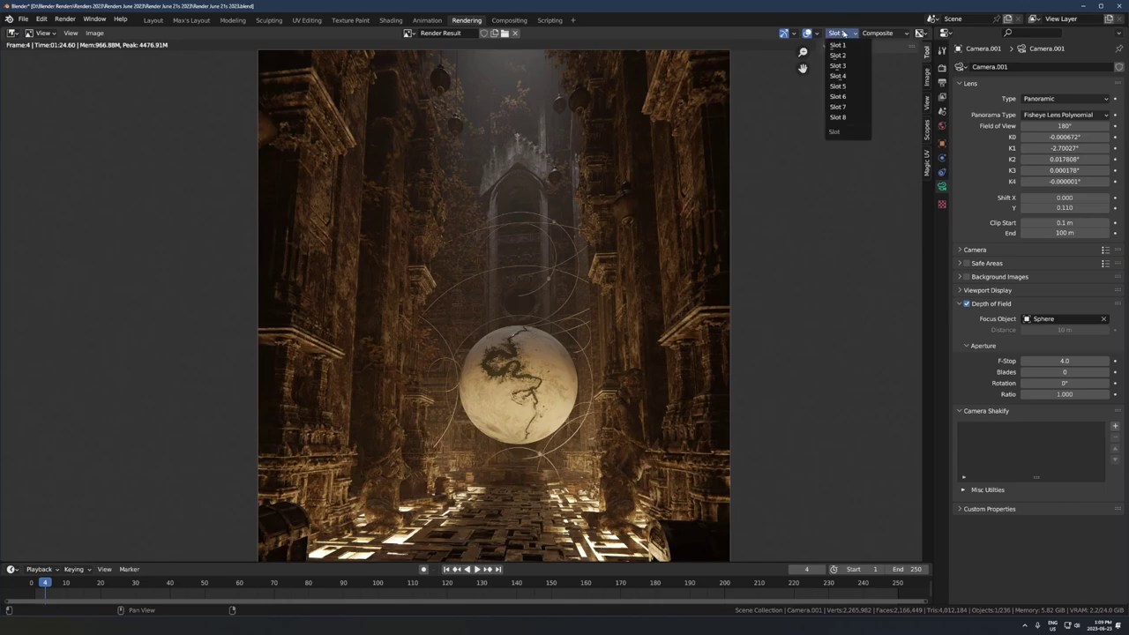
pyautogui.click(837, 55)
pyautogui.scroll(-2, 653, 203)
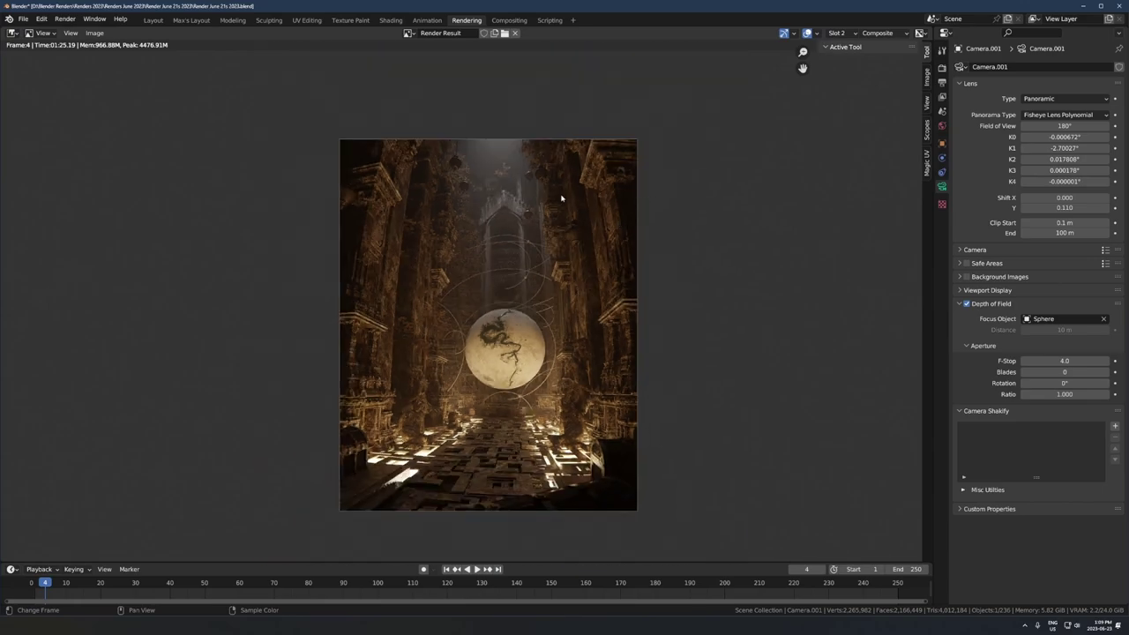
pyautogui.scroll(2, 556, 195)
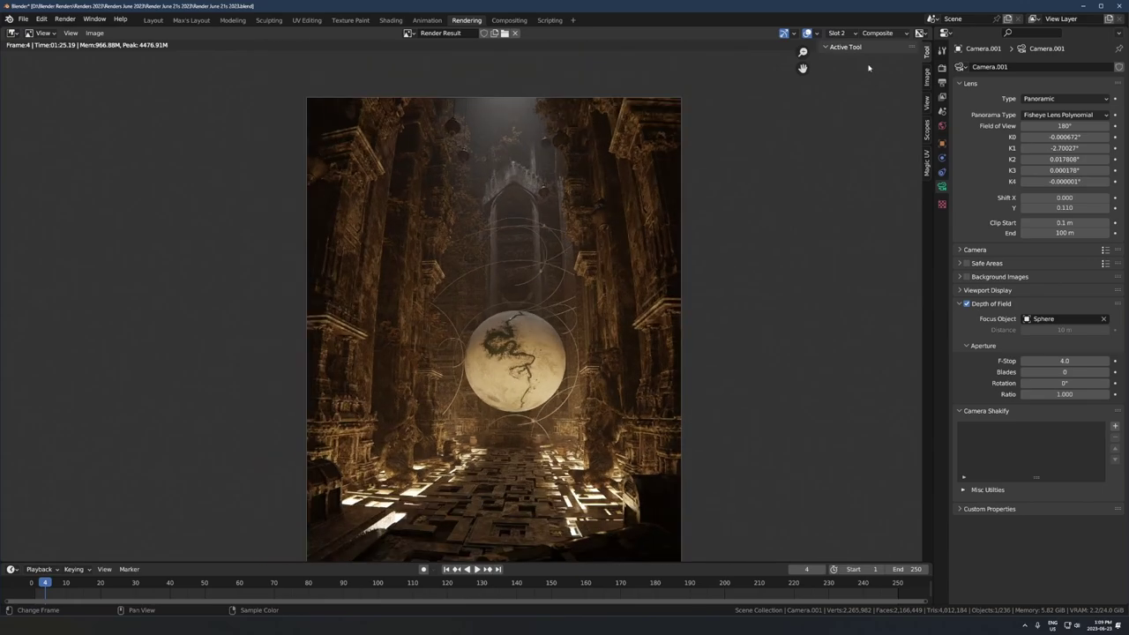
pyautogui.click(843, 34)
pyautogui.click(837, 44)
pyautogui.click(844, 33)
pyautogui.click(837, 55)
pyautogui.click(843, 34)
pyautogui.click(837, 44)
pyautogui.click(844, 33)
pyautogui.click(837, 54)
pyautogui.click(849, 34)
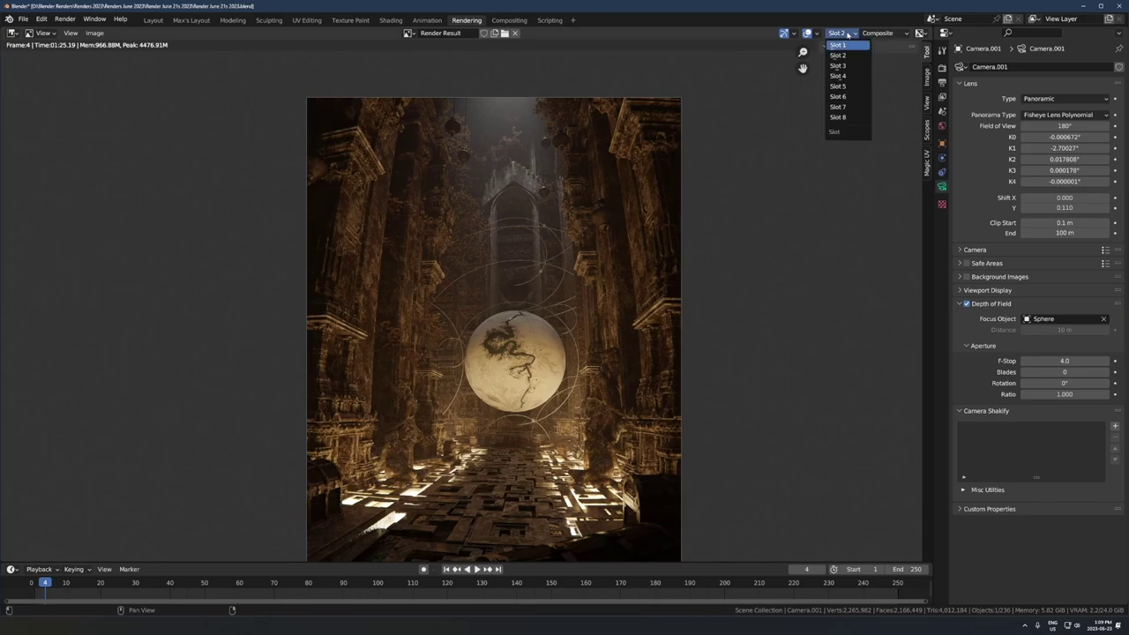
pyautogui.click(848, 43)
pyautogui.click(848, 34)
pyautogui.click(847, 54)
pyautogui.click(847, 34)
pyautogui.click(845, 44)
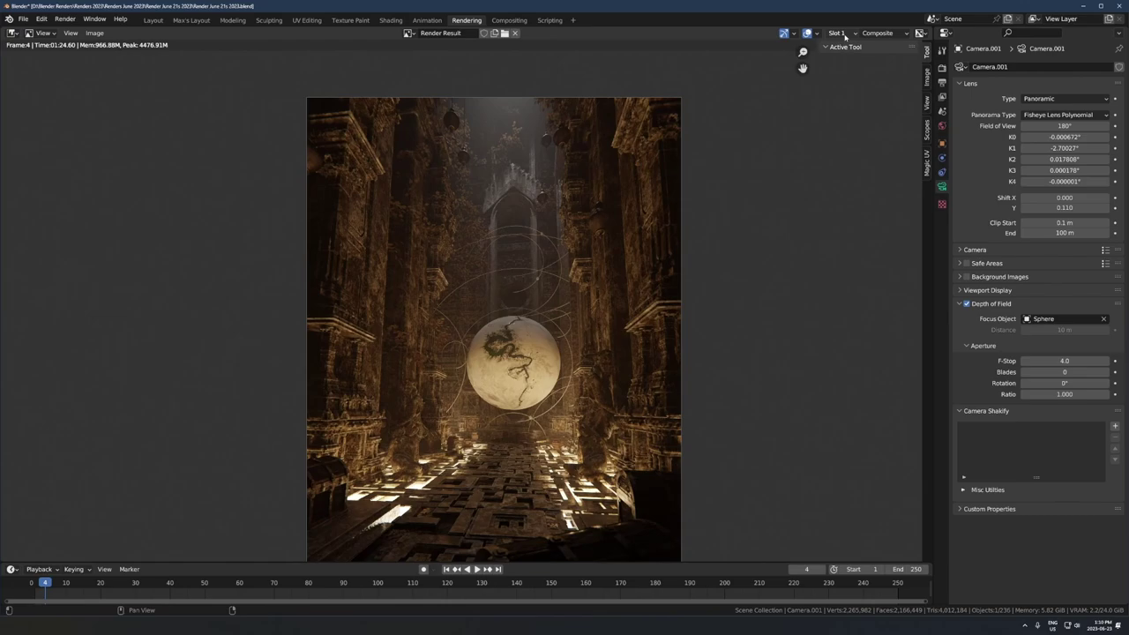
# Step: In the Layout workspace, set the camera's lens type to Perspective and show the camera view in Rendered shading
pyautogui.click(154, 21)
pyautogui.scroll(-4, 579, 269)
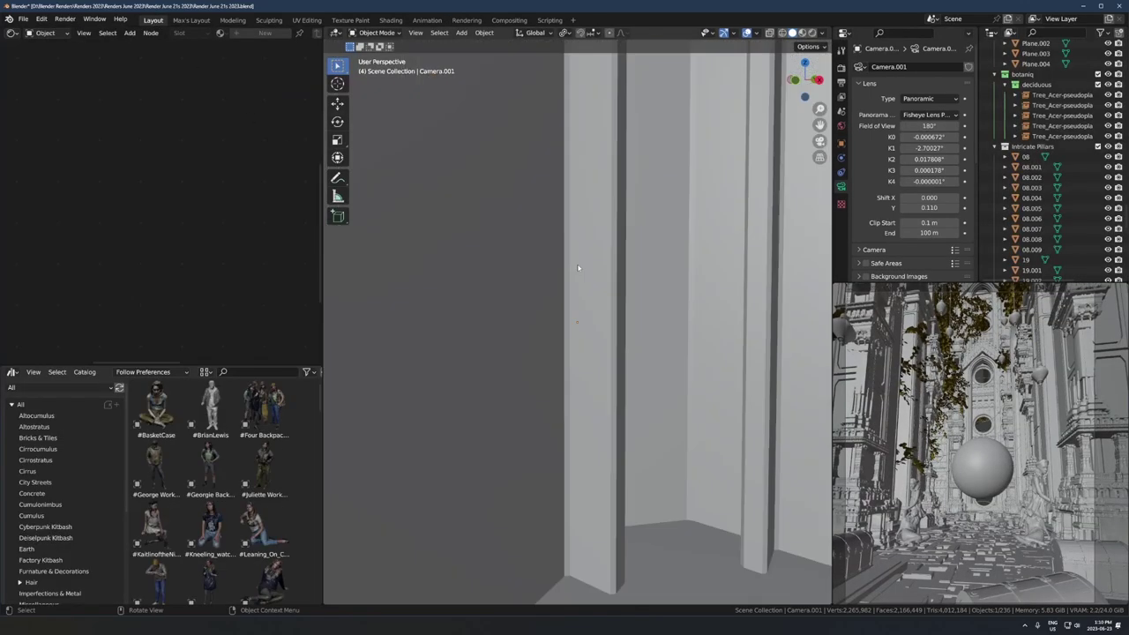
pyautogui.scroll(4, 576, 272)
pyautogui.moveTo(576, 274); pyautogui.dragTo(582, 341, button='middle')
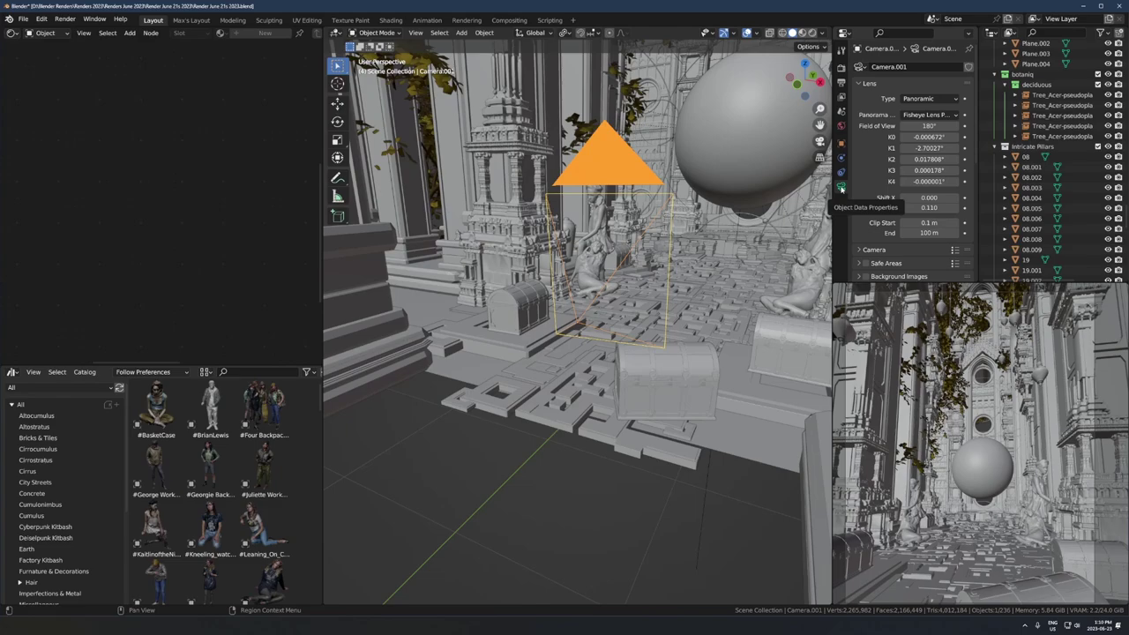
pyautogui.click(926, 99)
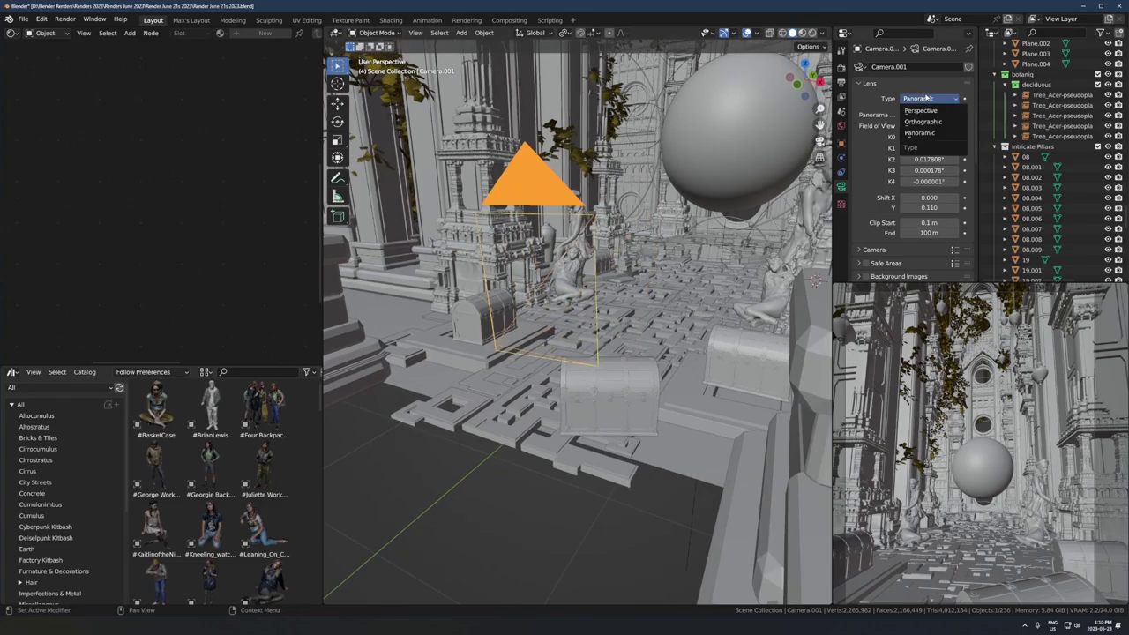
pyautogui.click(920, 111)
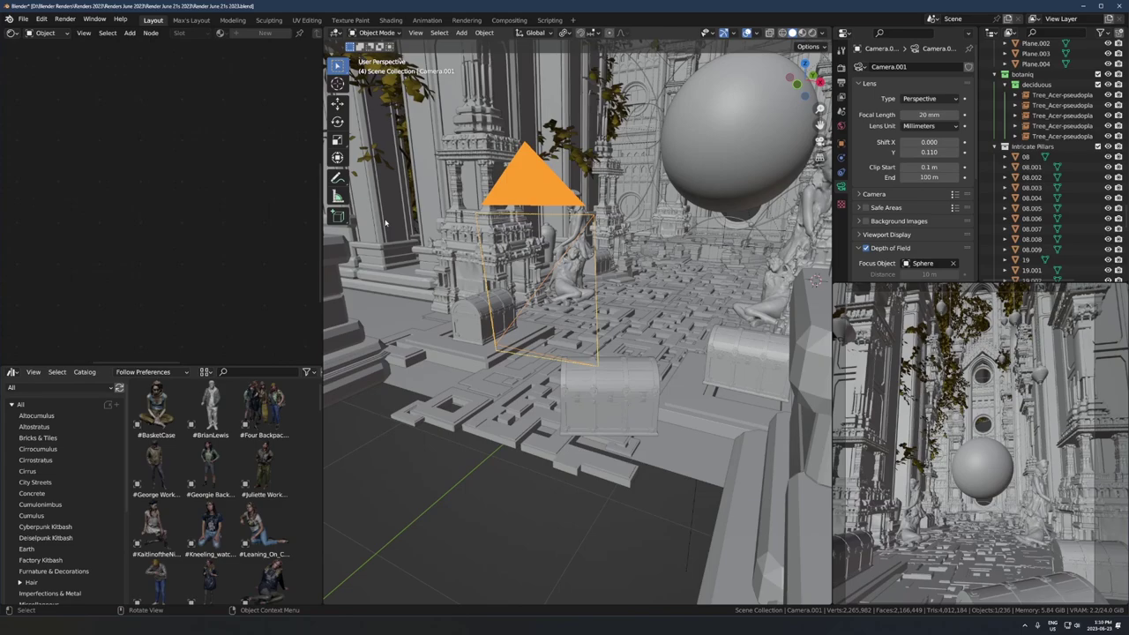
pyautogui.press('z')
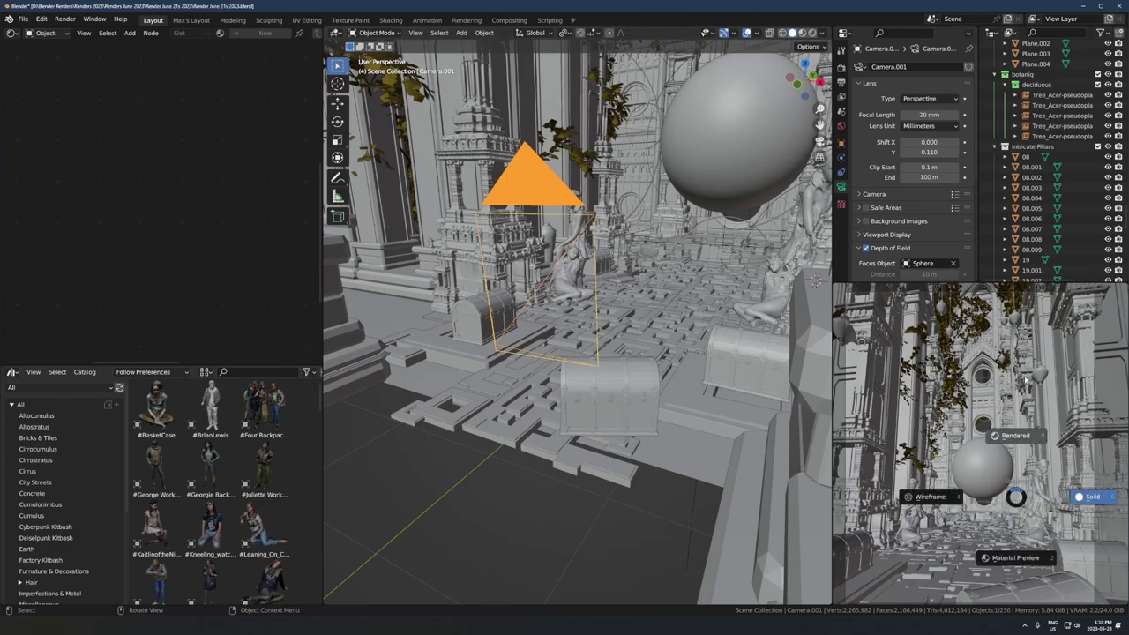
pyautogui.click(1026, 435)
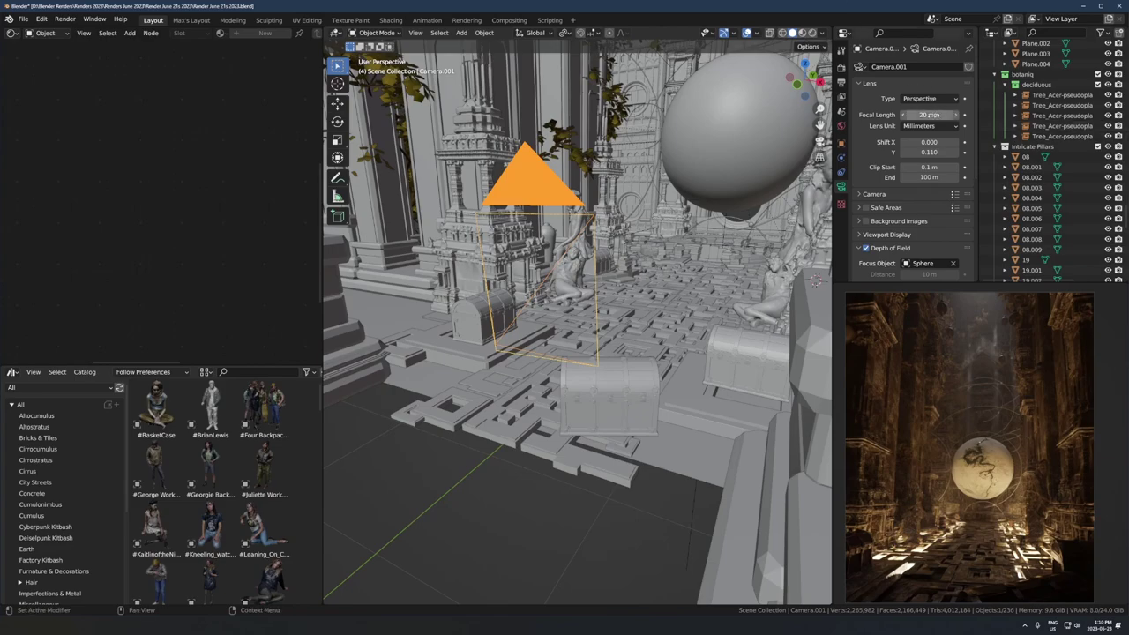
# Step: Try an extremely long focal length of 590 mm on the perspective camera
pyautogui.moveTo(929, 115); pyautogui.dragTo(1041, 115)
pyautogui.click(931, 115)
pyautogui.write('500')
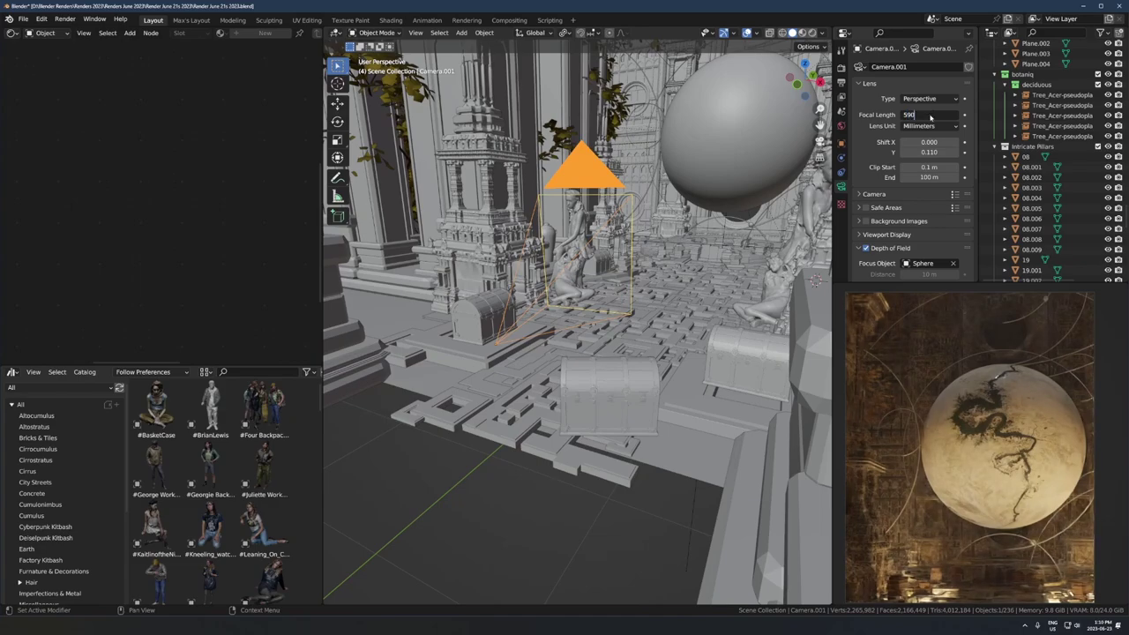
pyautogui.press('Return')
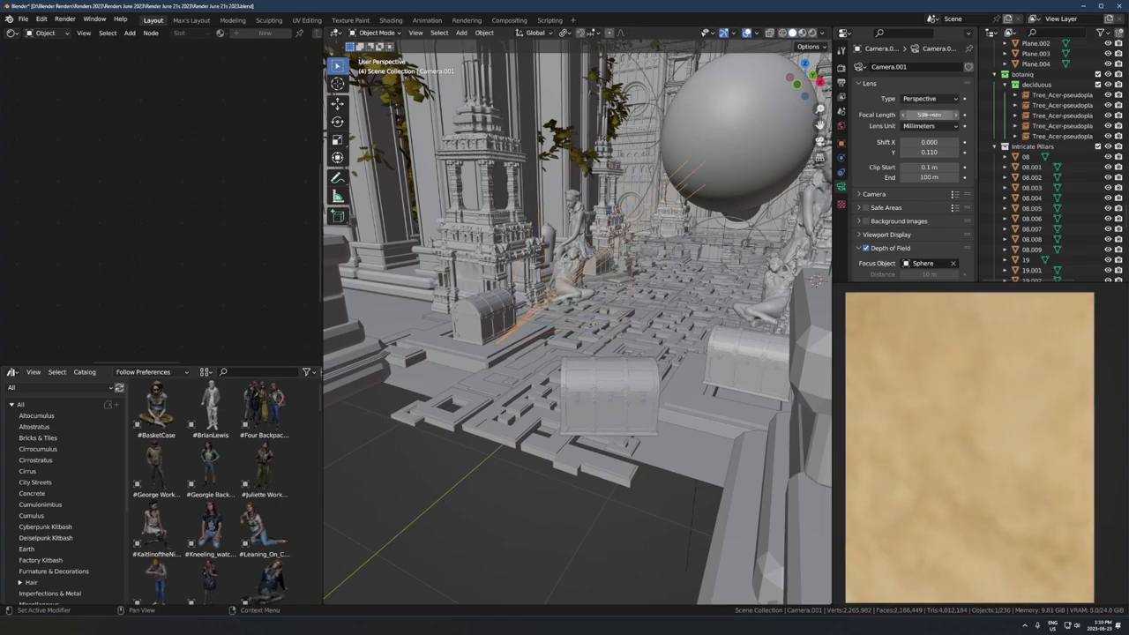
# Step: Set the camera's focal length to 50 mm, and bring it back down to 20 mm
pyautogui.click(931, 115)
pyautogui.write('50')
pyautogui.press('Return')
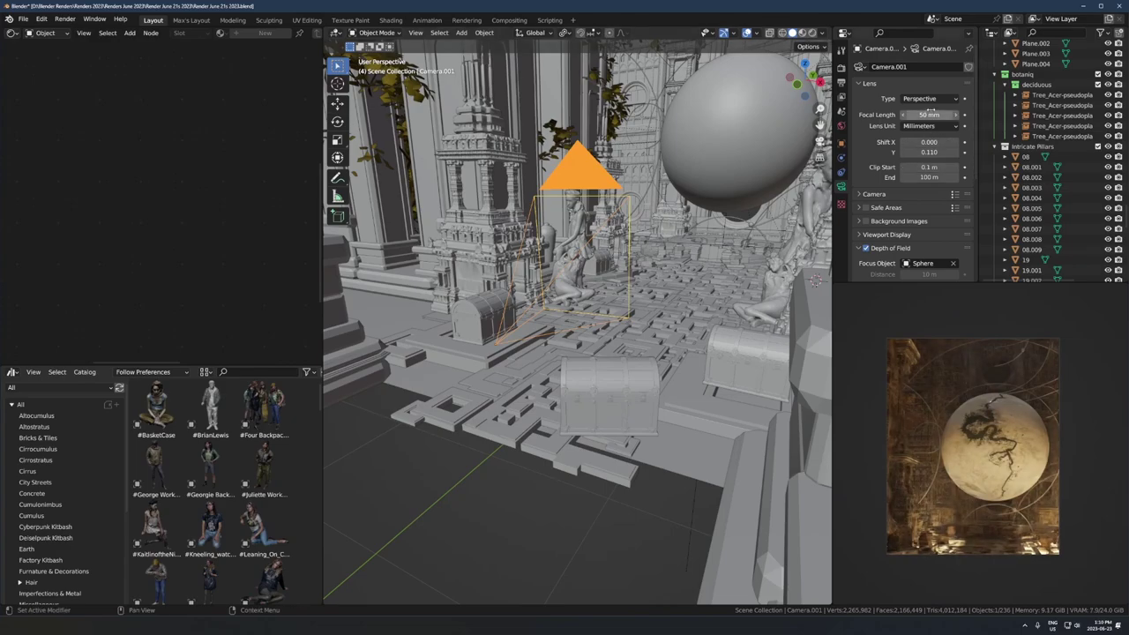
pyautogui.moveTo(930, 113); pyautogui.dragTo(878, 113)
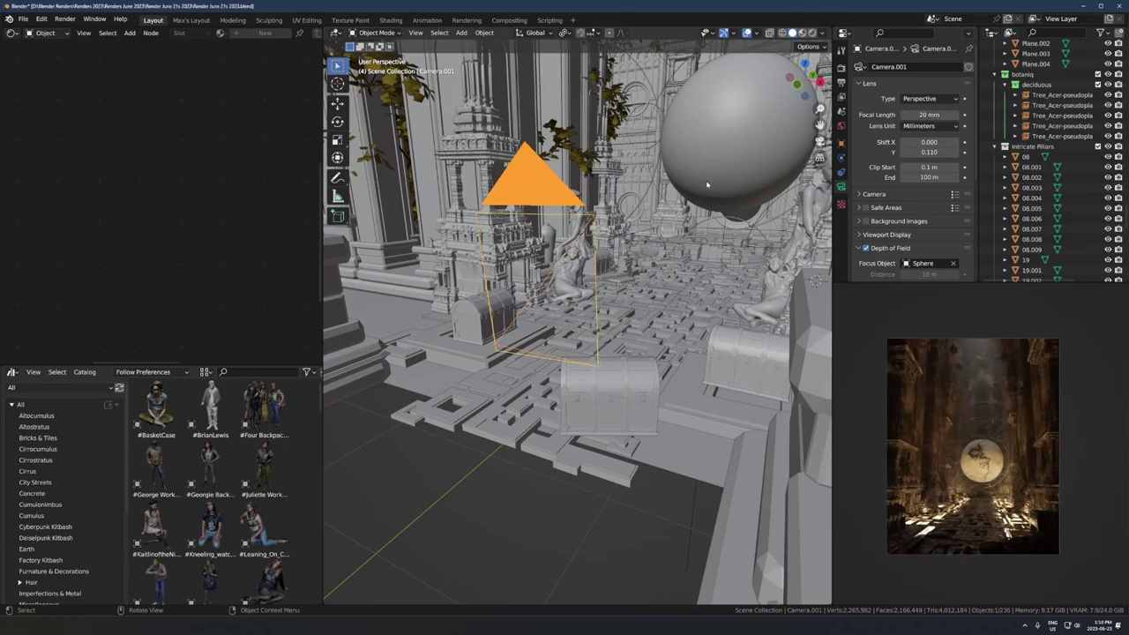
# Step: Try moving the camera along its local Z axis, and compare that with a trial change of its focal length
pyautogui.scroll(-4, 647, 332)
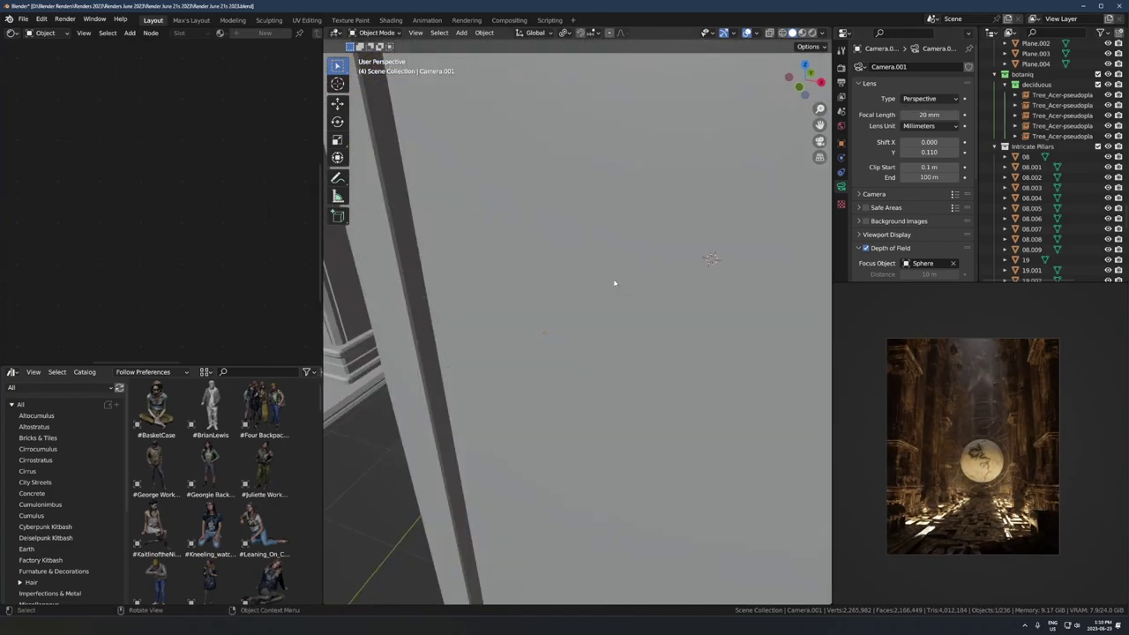
pyautogui.press('g')
pyautogui.rightClick(615, 280)
pyautogui.moveTo(615, 280); pyautogui.dragTo(631, 288, button='middle')
pyautogui.press('g')
pyautogui.press('z')
pyautogui.press('z')
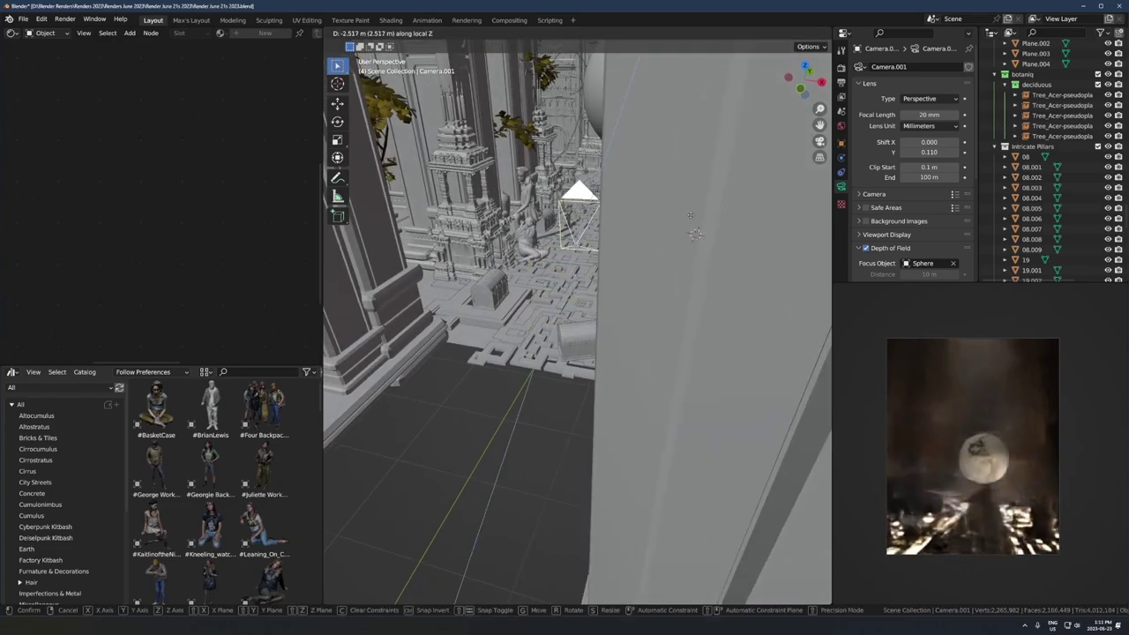
pyautogui.rightClick(706, 178)
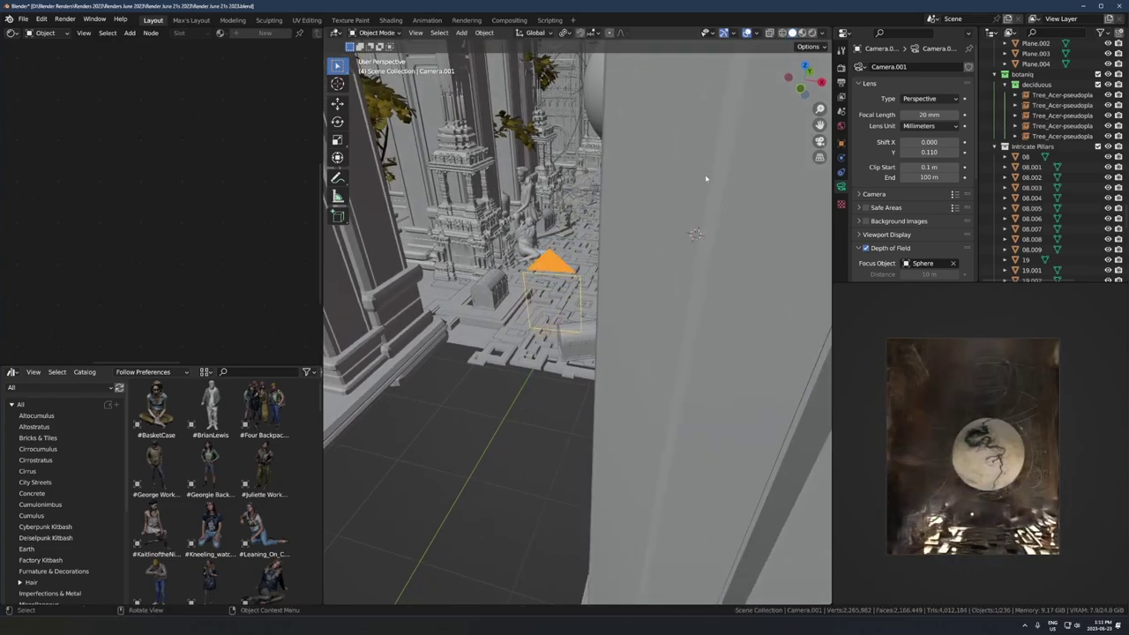
pyautogui.moveTo(930, 115); pyautogui.dragTo(1006, 114)
pyautogui.rightClick(933, 115)
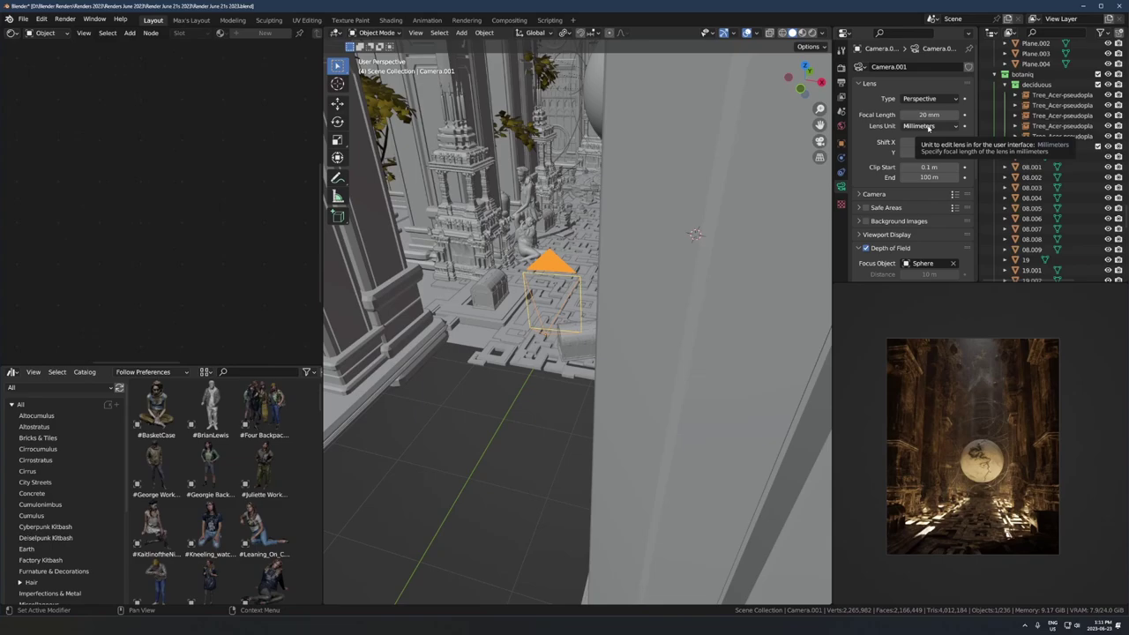
# Step: Set the camera's lens type to Panoramic with the Fisheye Equisolid projection
pyautogui.scroll(3, 602, 307)
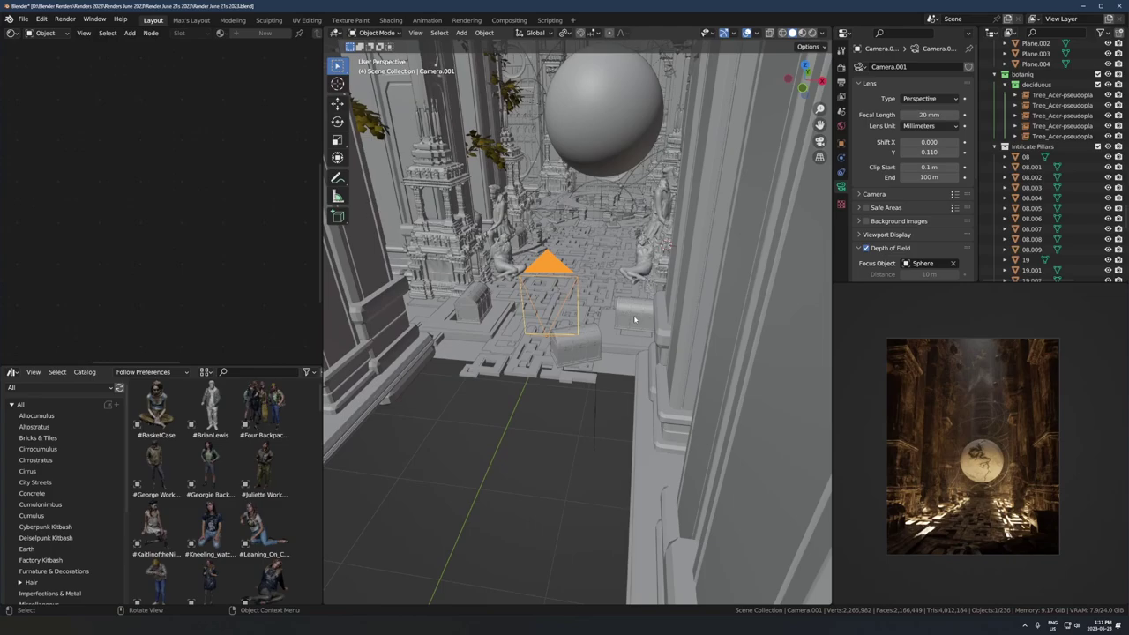
pyautogui.scroll(4, 674, 276)
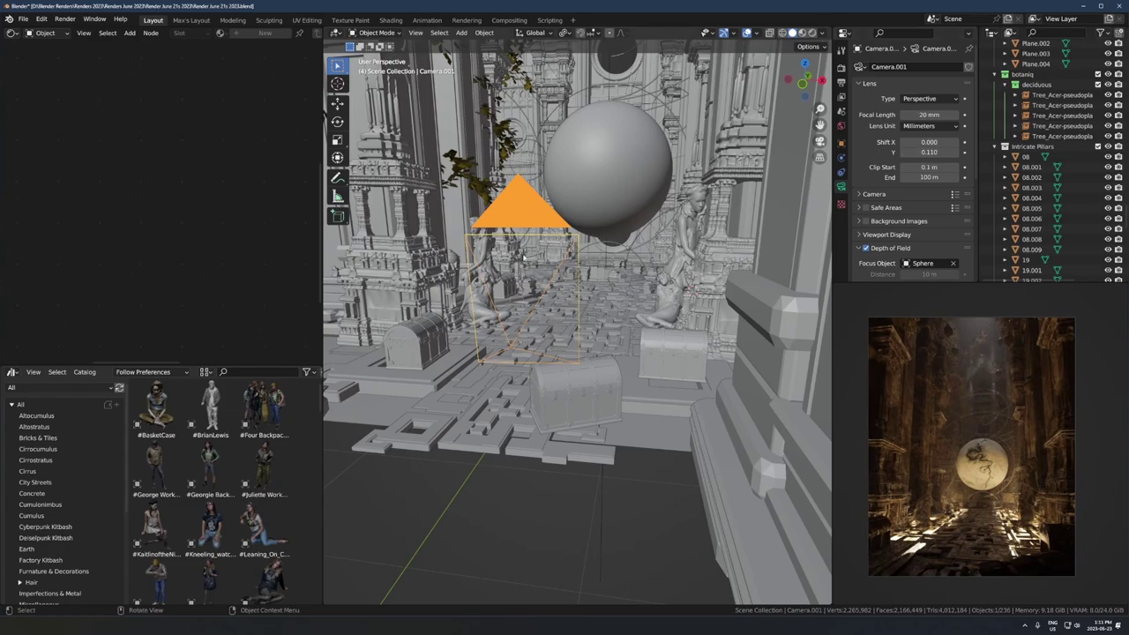
pyautogui.click(919, 100)
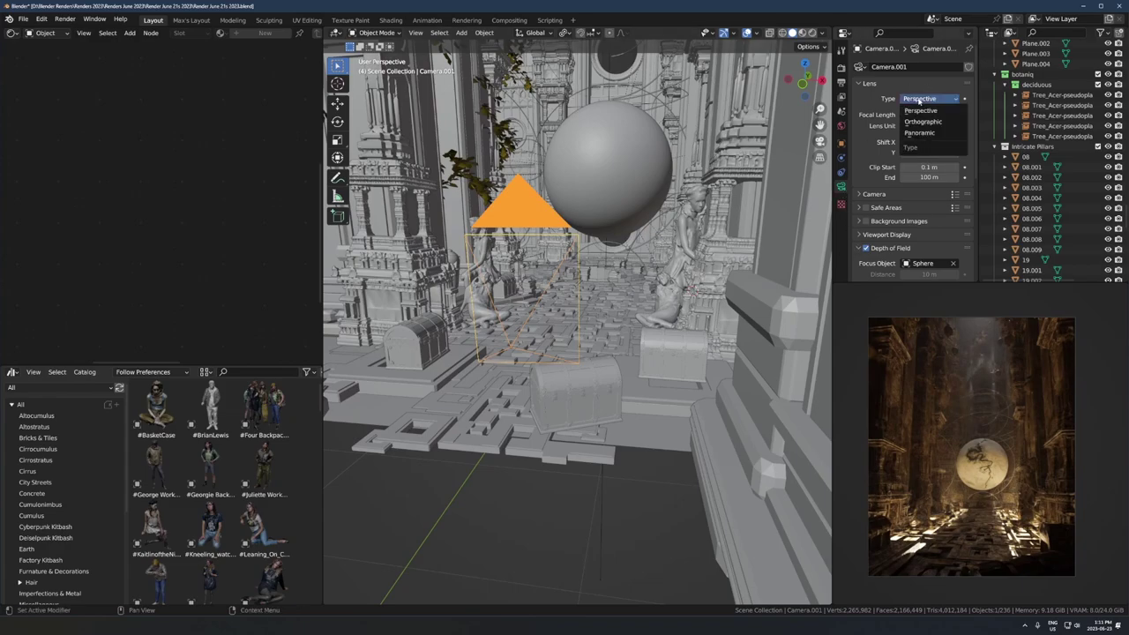
pyautogui.click(932, 101)
pyautogui.click(928, 100)
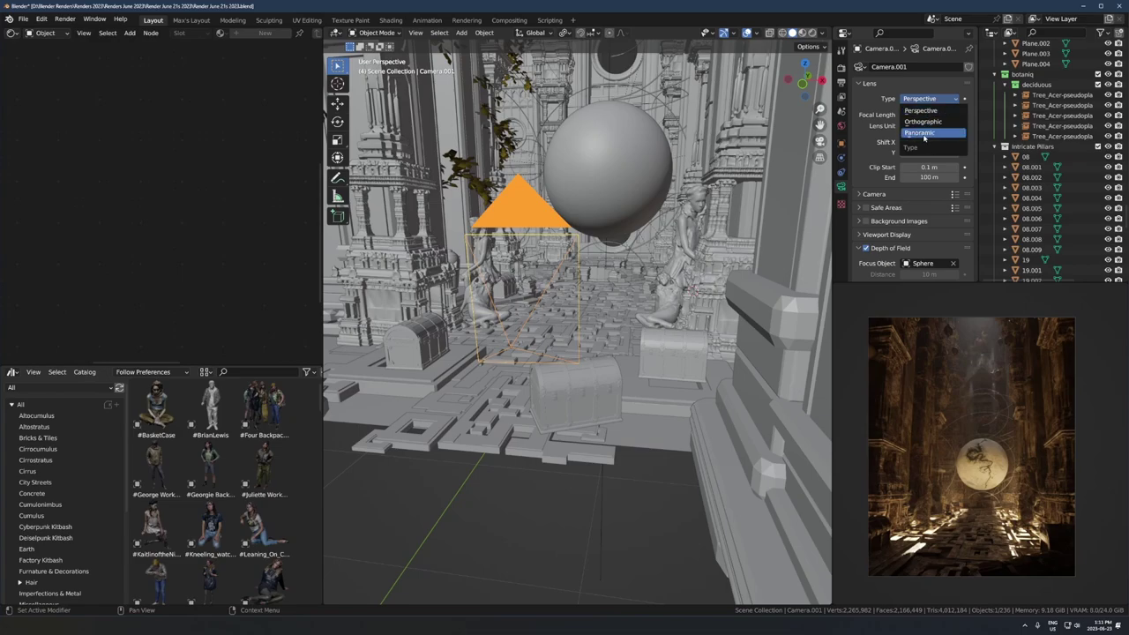
pyautogui.click(922, 133)
pyautogui.click(928, 114)
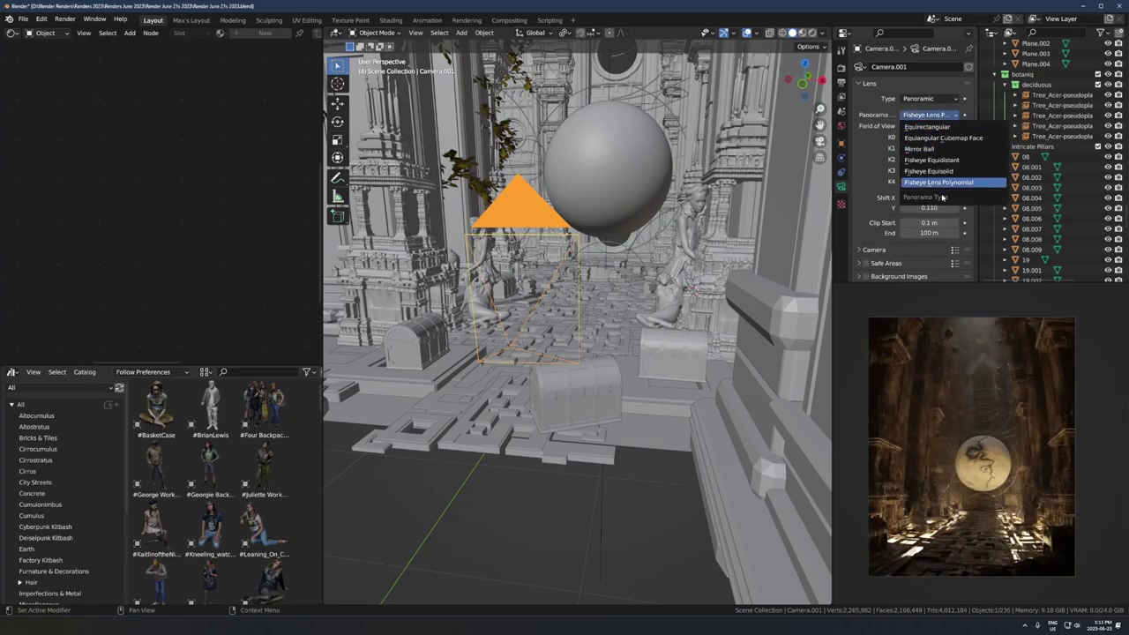
pyautogui.click(940, 171)
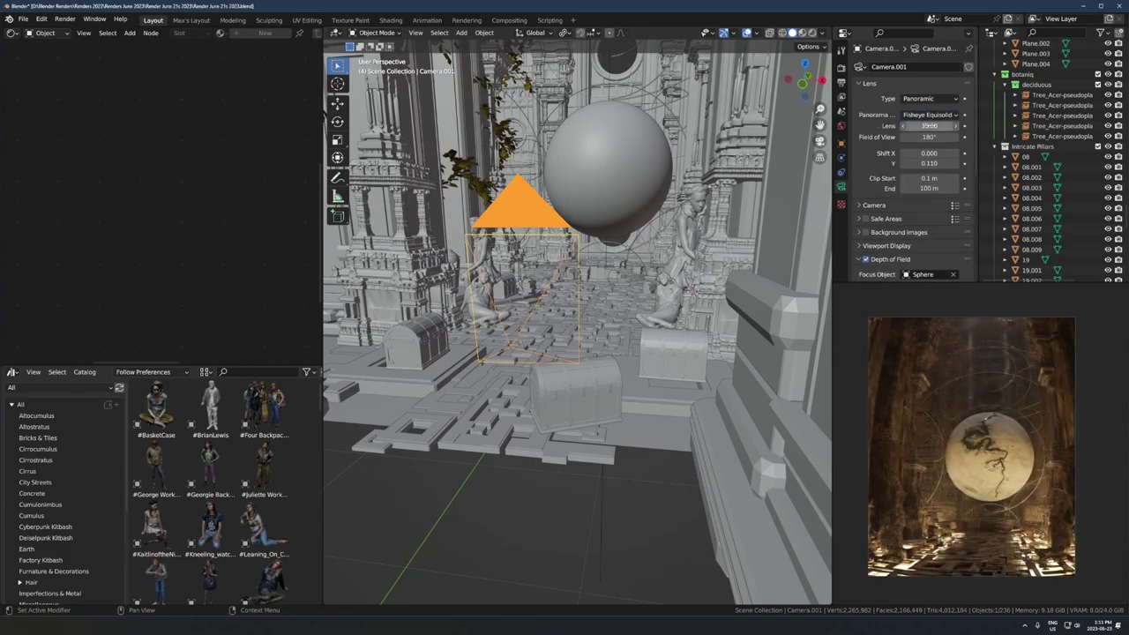
# Step: Set the lens value of the Fisheye Equisolid camera to 20
pyautogui.click(930, 126)
pyautogui.write('20')
pyautogui.press('Return')
# Step: Compare against the regular lens by switching the camera type to Perspective and back to Panoramic
pyautogui.click(926, 100)
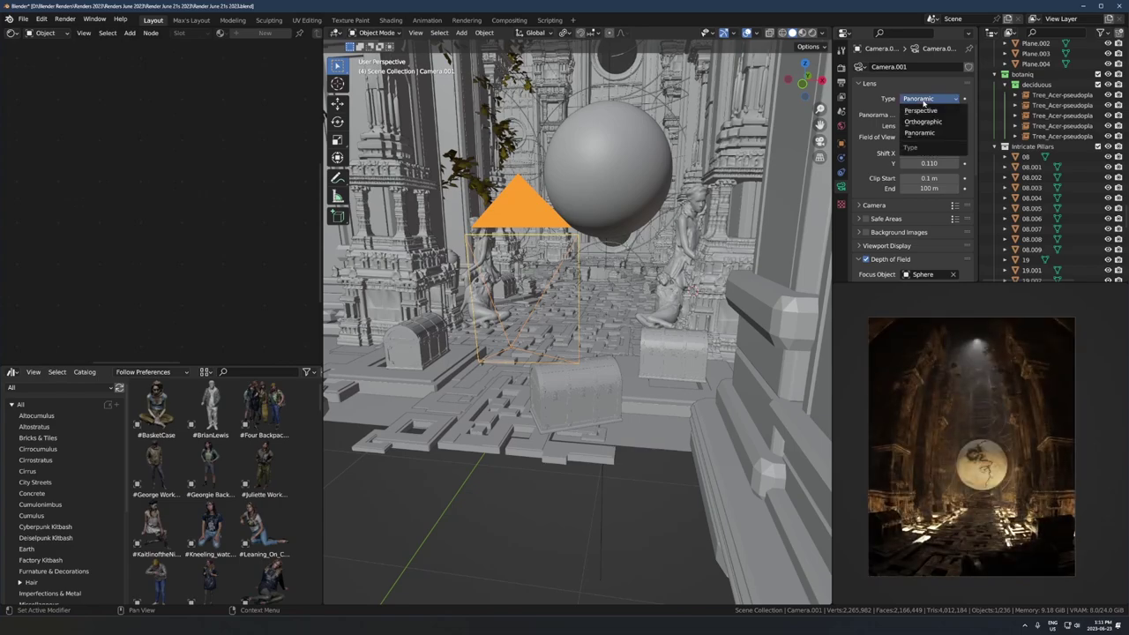
pyautogui.click(922, 110)
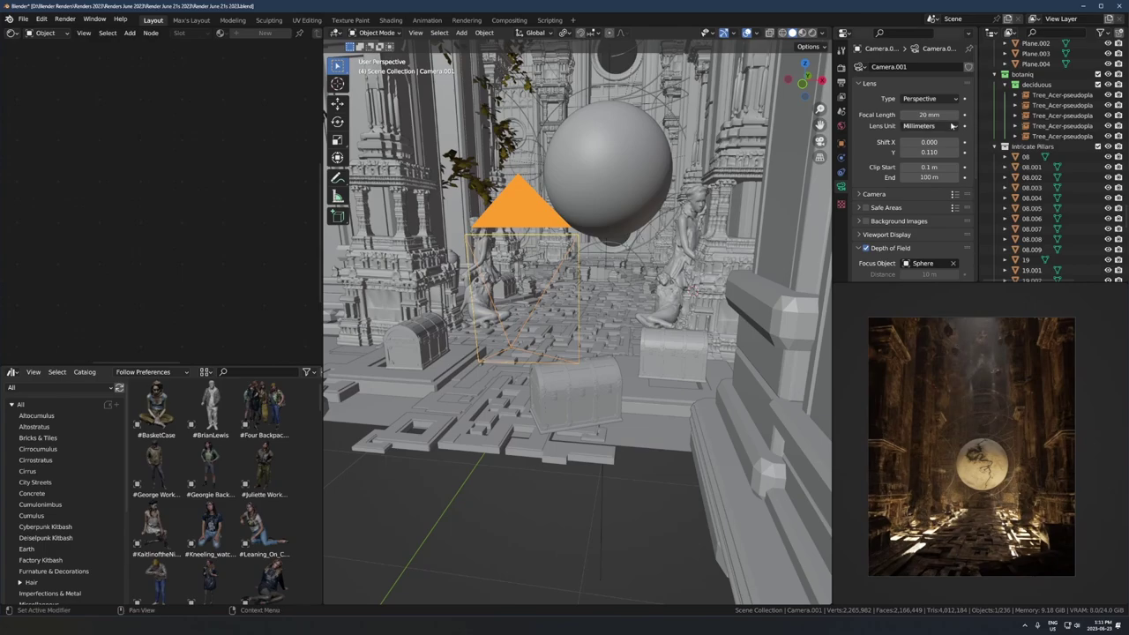
pyautogui.click(926, 99)
pyautogui.click(931, 132)
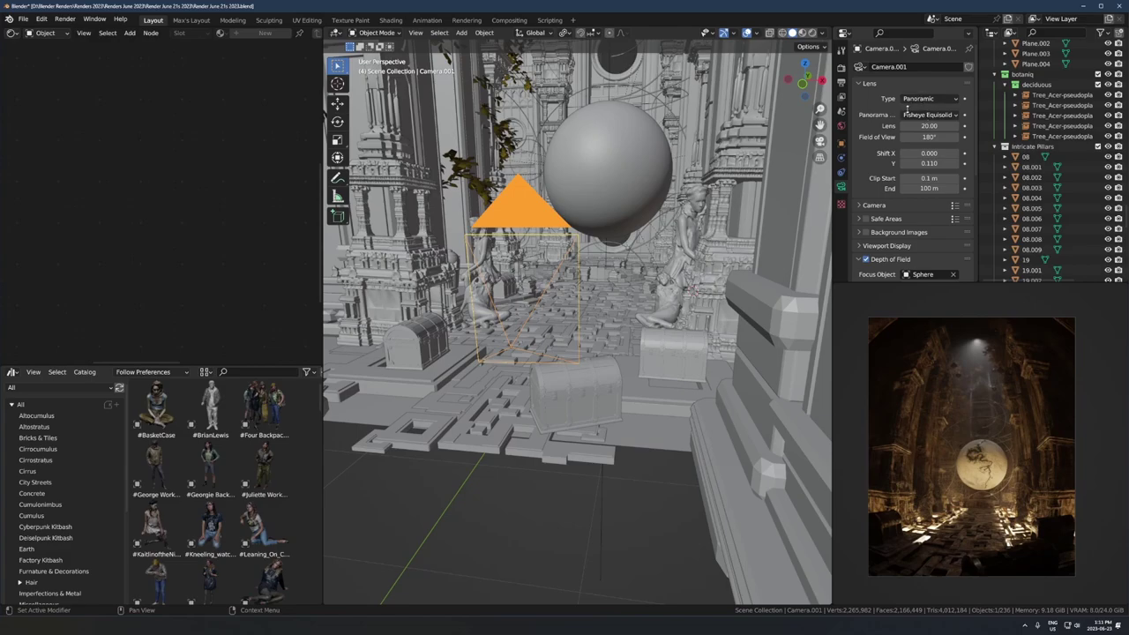
# Step: Change the camera's panorama type to Fisheye Lens Polynomial
pyautogui.click(924, 98)
pyautogui.press('Escape')
pyautogui.click(930, 115)
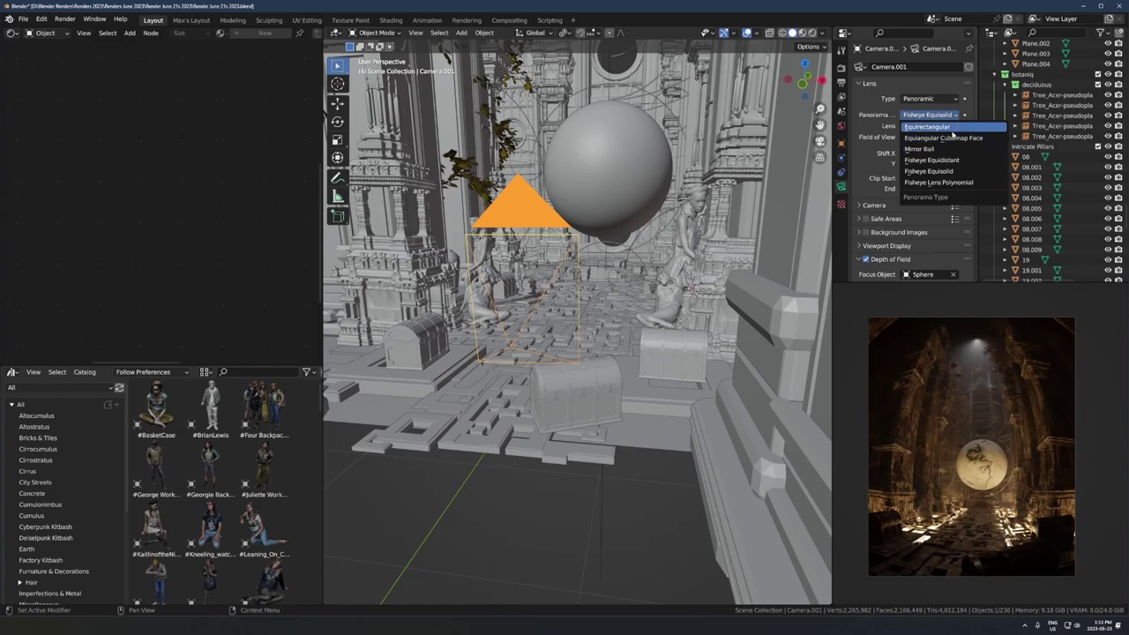
pyautogui.click(940, 183)
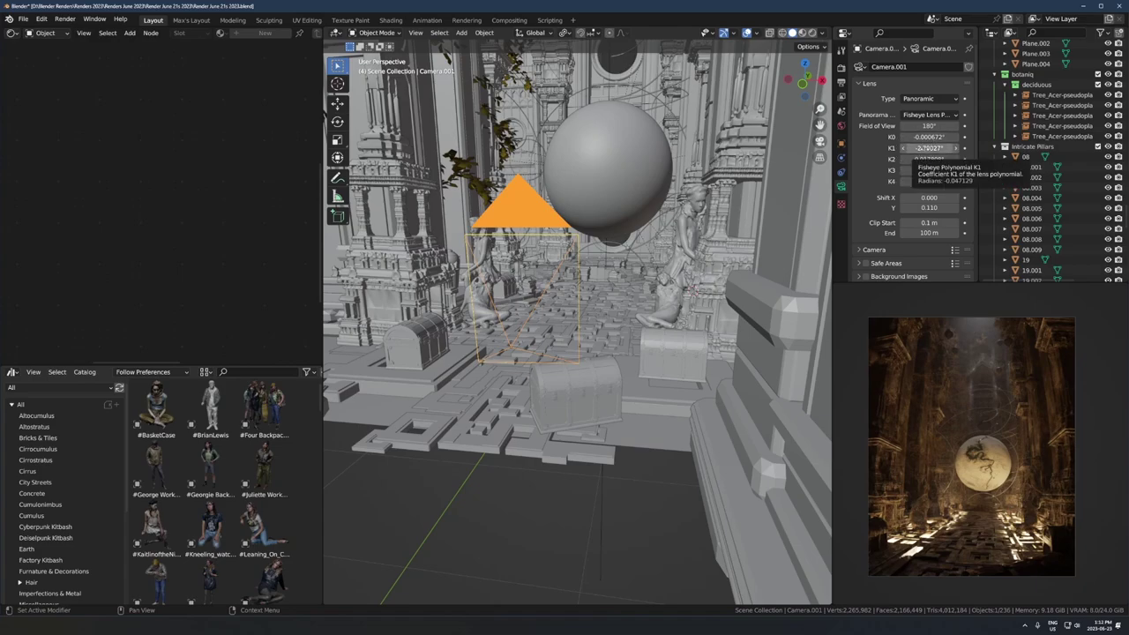
# Step: Try several values for the fisheye polynomial's K2 coefficient and settle on 0.021508
pyautogui.moveTo(924, 148)
pyautogui.mouseDown()
pyautogui.moveTo(947, 148)
pyautogui.moveTo(928, 148)
pyautogui.moveTo(938, 148)
pyautogui.mouseUp()
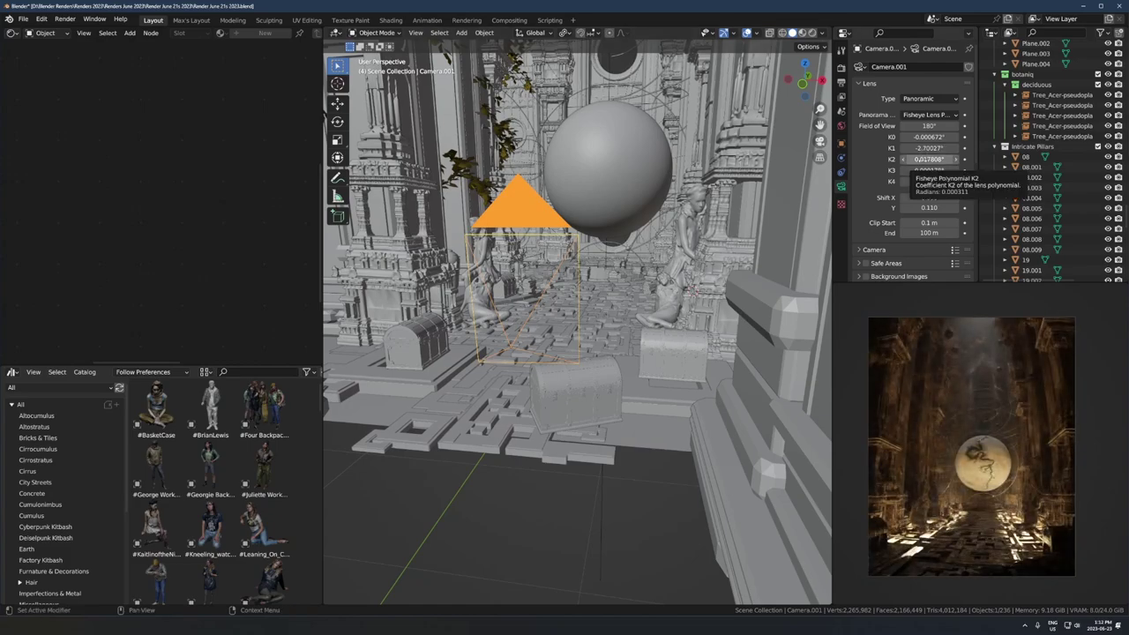
pyautogui.moveTo(936, 159)
pyautogui.mouseDown()
pyautogui.moveTo(962, 159)
pyautogui.moveTo(947, 159)
pyautogui.mouseUp()
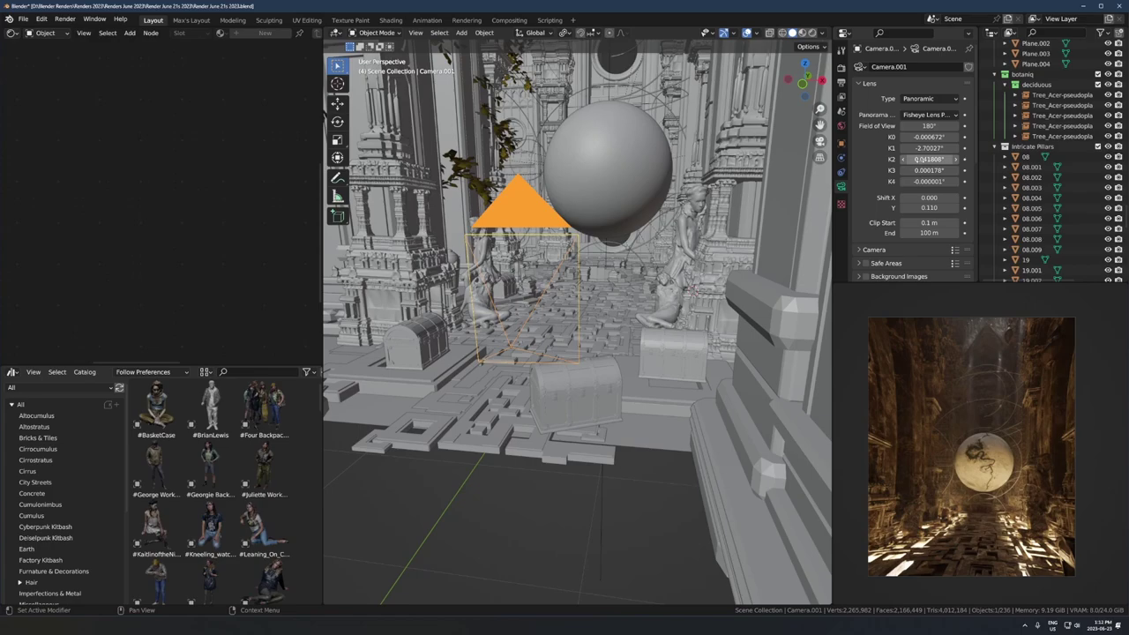
pyautogui.moveTo(920, 160); pyautogui.dragTo(910, 160)
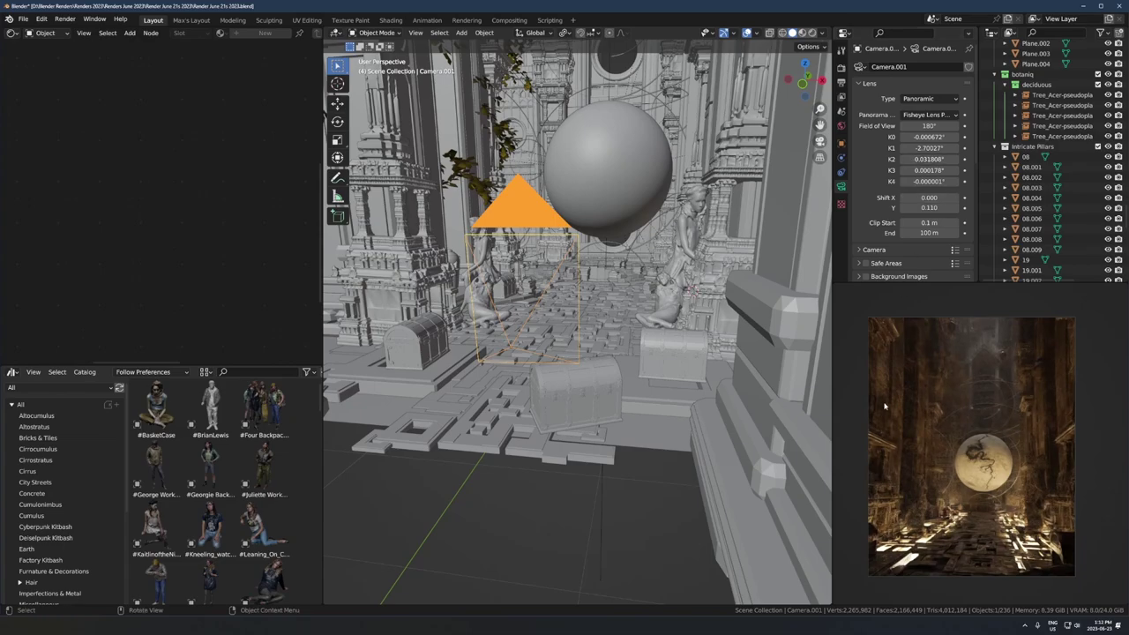
pyautogui.moveTo(926, 160); pyautogui.dragTo(921, 160)
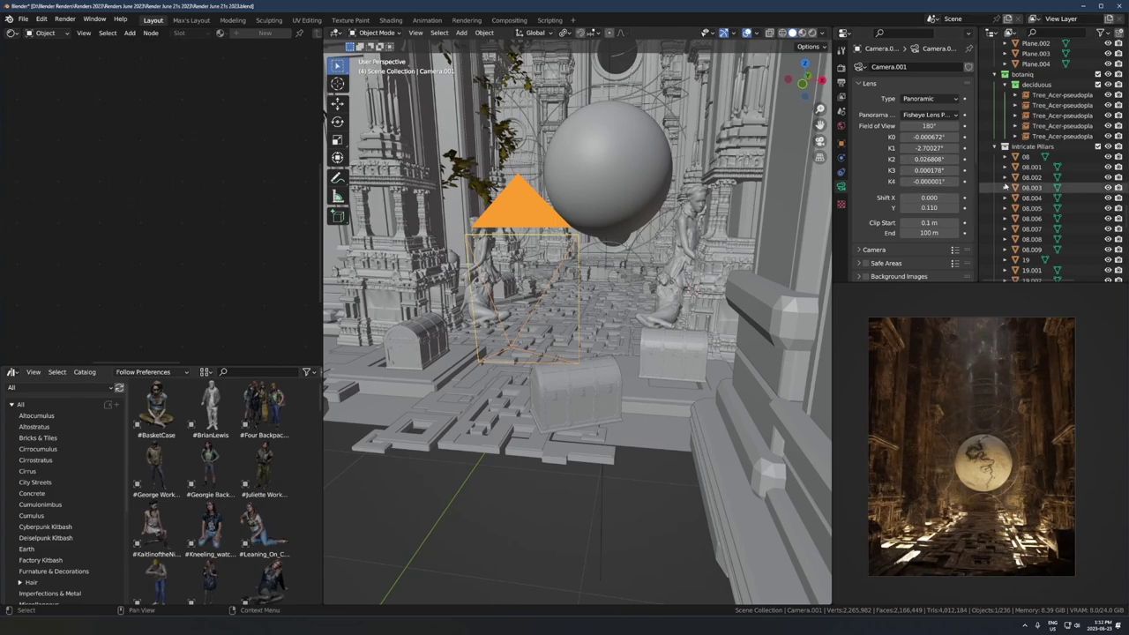
pyautogui.moveTo(928, 160)
pyautogui.mouseDown()
pyautogui.moveTo(910, 160)
pyautogui.moveTo(938, 159)
pyautogui.moveTo(903, 160)
pyautogui.moveTo(919, 160)
pyautogui.mouseUp()
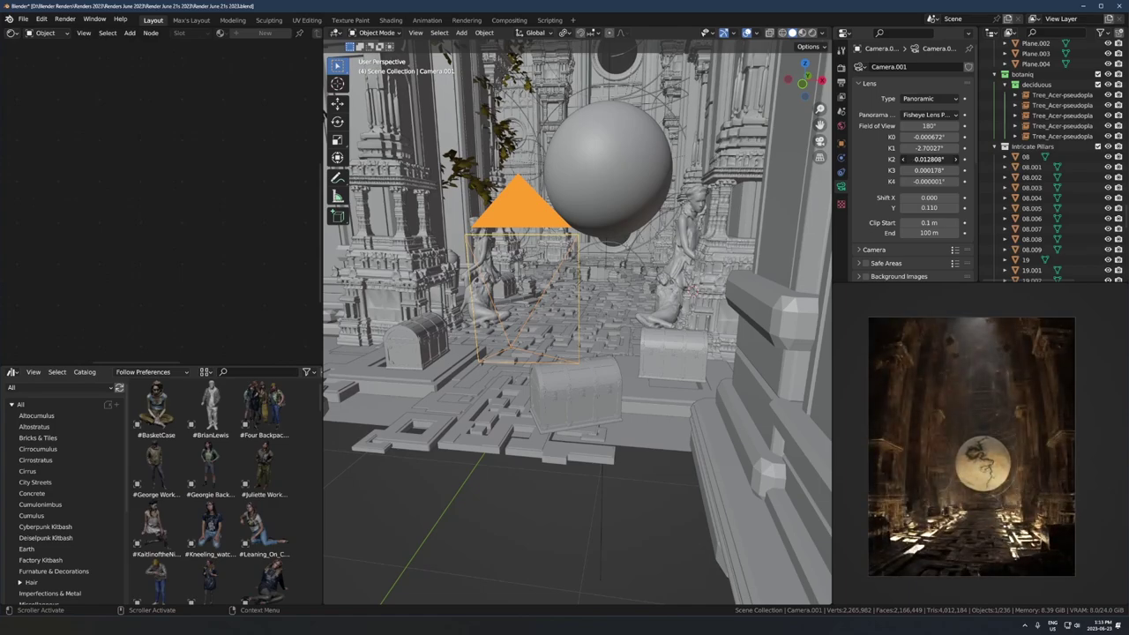
pyautogui.moveTo(931, 159)
pyautogui.mouseDown()
pyautogui.moveTo(943, 160)
pyautogui.moveTo(930, 160)
pyautogui.mouseUp()
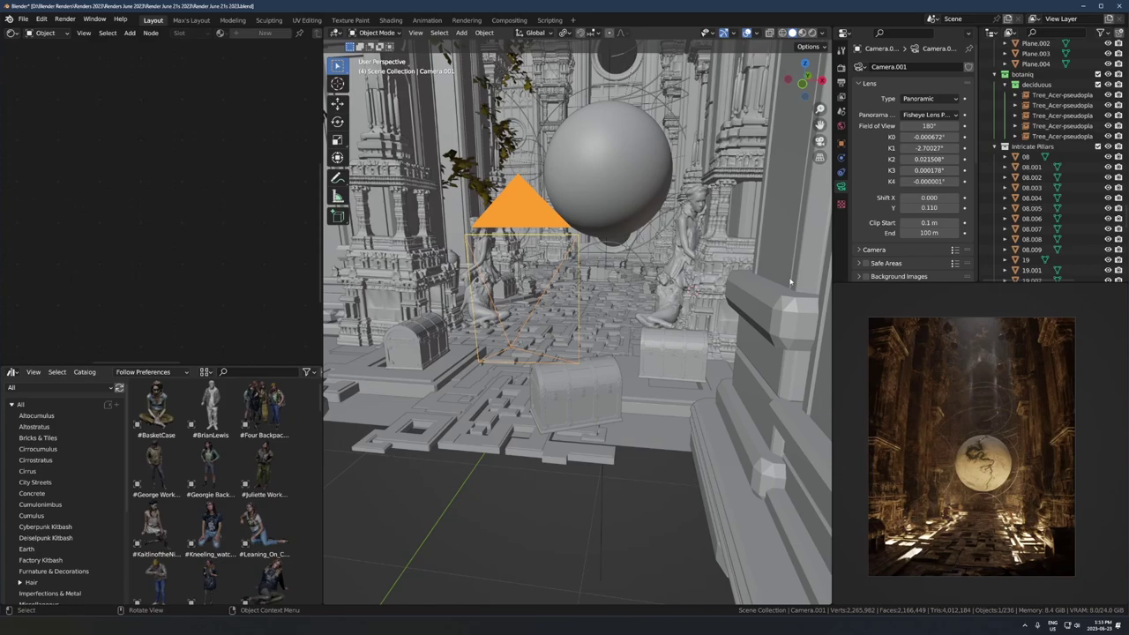
pyautogui.moveTo(930, 160); pyautogui.dragTo(902, 159)
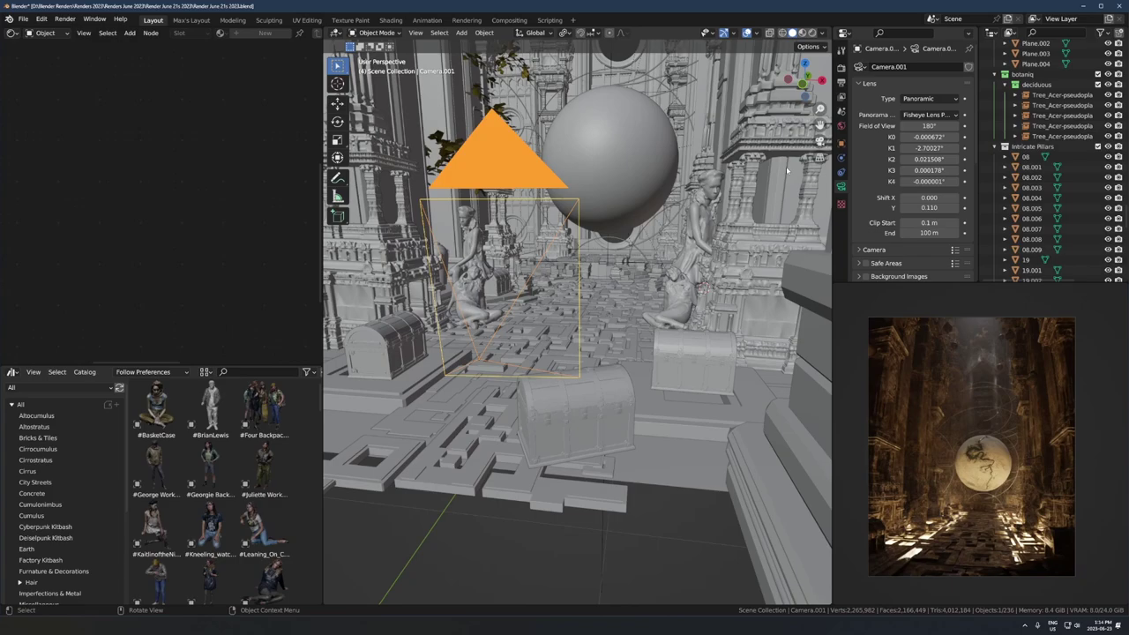
# Step: Open the Compositing workspace and bring the Lens Distortion node between Denoise and Composite into focus
pyautogui.click(509, 20)
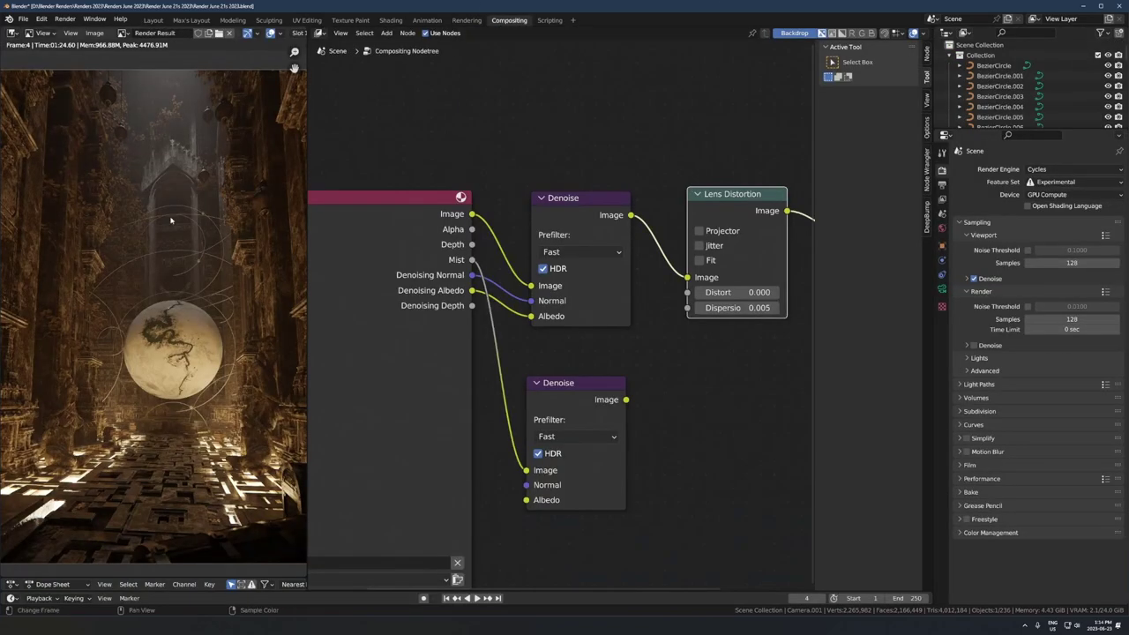
pyautogui.scroll(-2, 114, 238)
pyautogui.scroll(1, 109, 247)
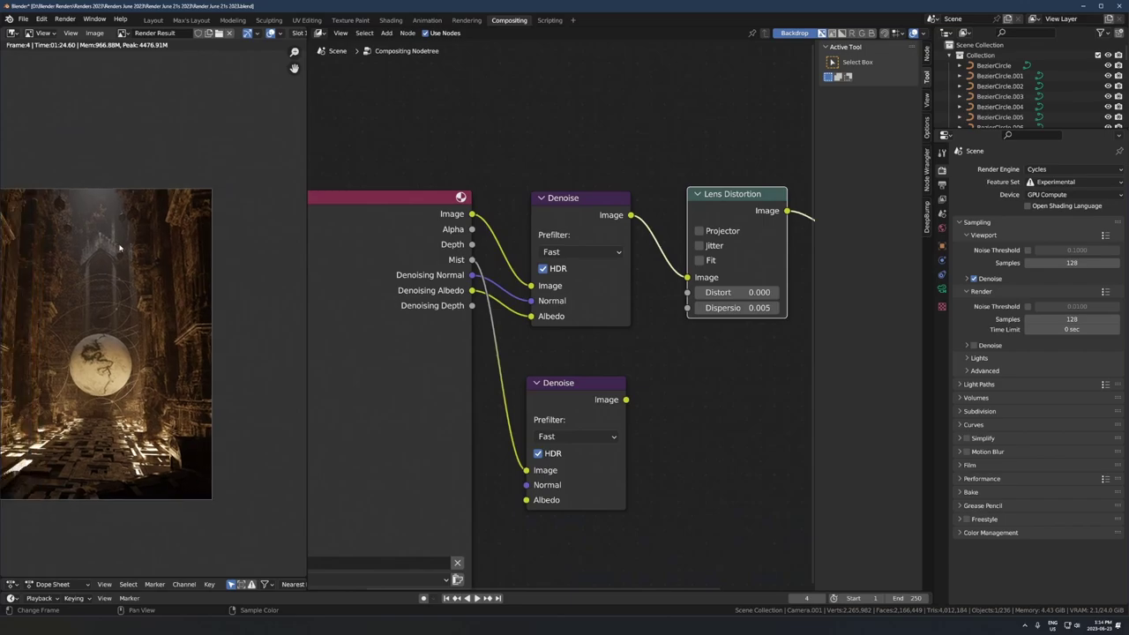
pyautogui.scroll(3, 743, 466)
pyautogui.moveTo(774, 419); pyautogui.dragTo(605, 415, button='middle')
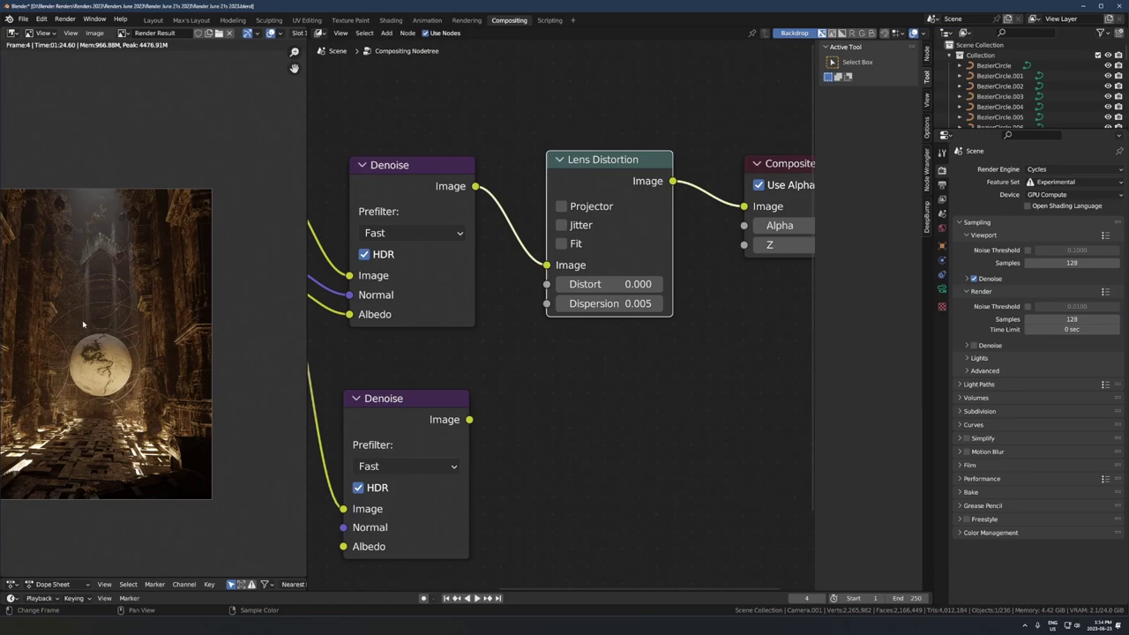
# Step: Examine the pillar detail near the render's upper corner for colour fringing from the lens dispersion
pyautogui.scroll(2, 106, 326)
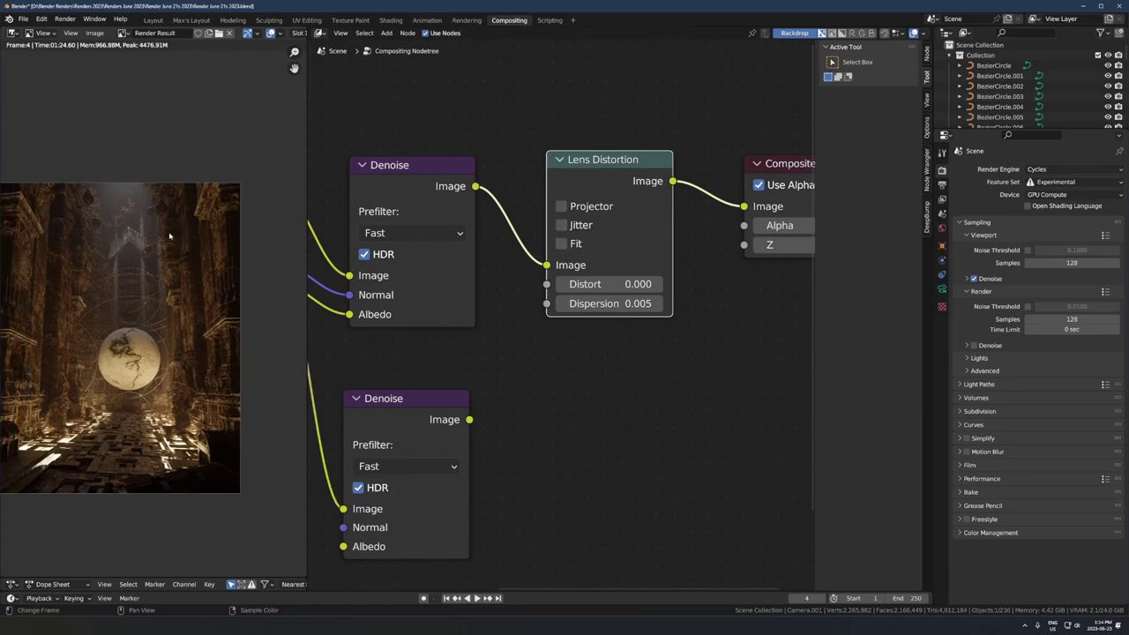
pyautogui.moveTo(74, 326); pyautogui.dragTo(66, 334, button='middle')
pyautogui.scroll(3, 149, 234)
pyautogui.scroll(2, 62, 335)
pyautogui.moveTo(149, 235); pyautogui.dragTo(151, 270, button='middle')
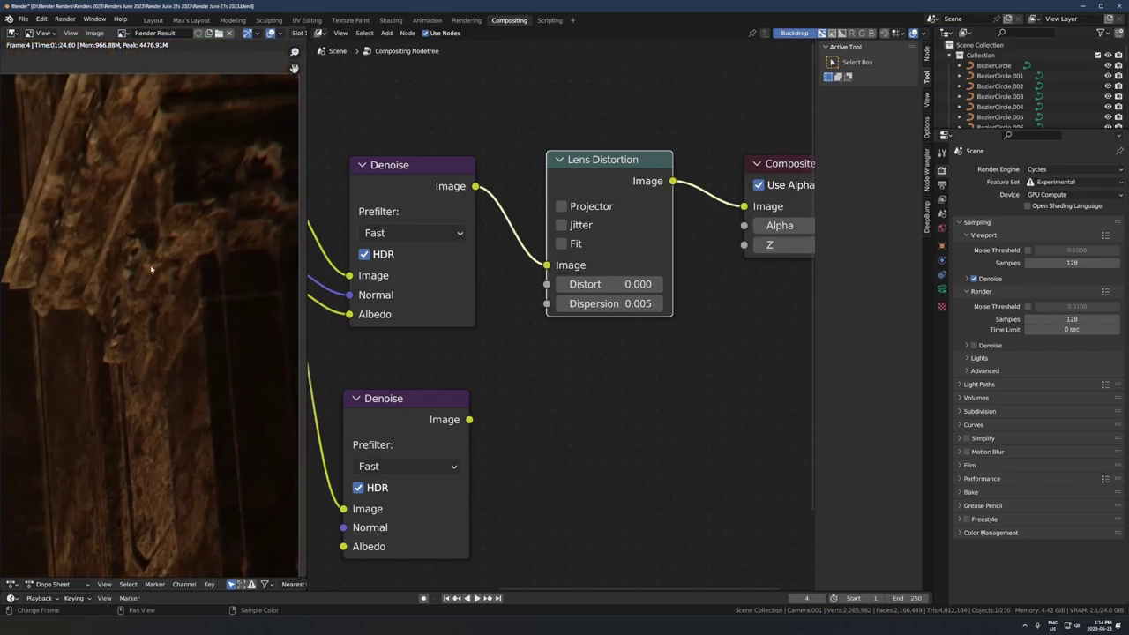
pyautogui.scroll(3, 269, 126)
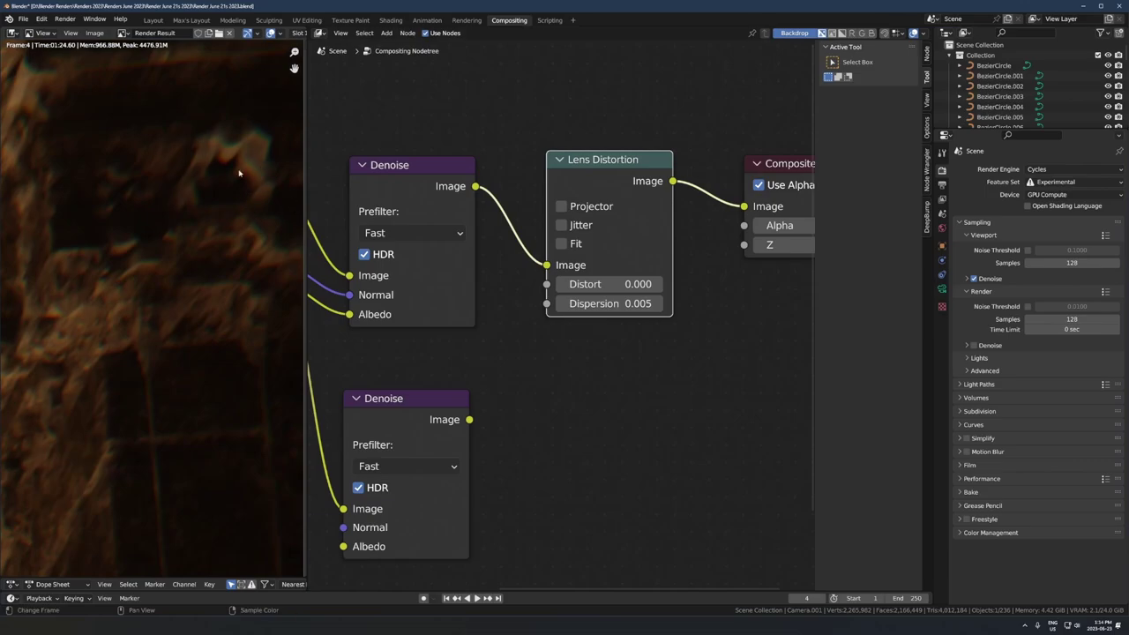
pyautogui.scroll(-2, 228, 198)
pyautogui.scroll(-3, 216, 211)
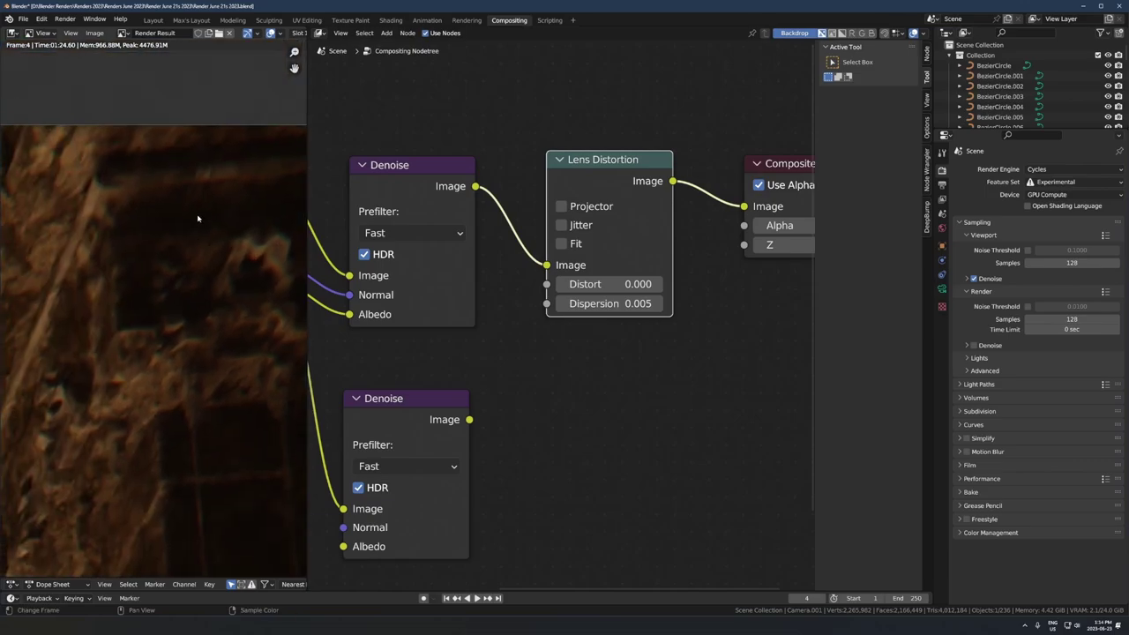
pyautogui.scroll(2, 168, 209)
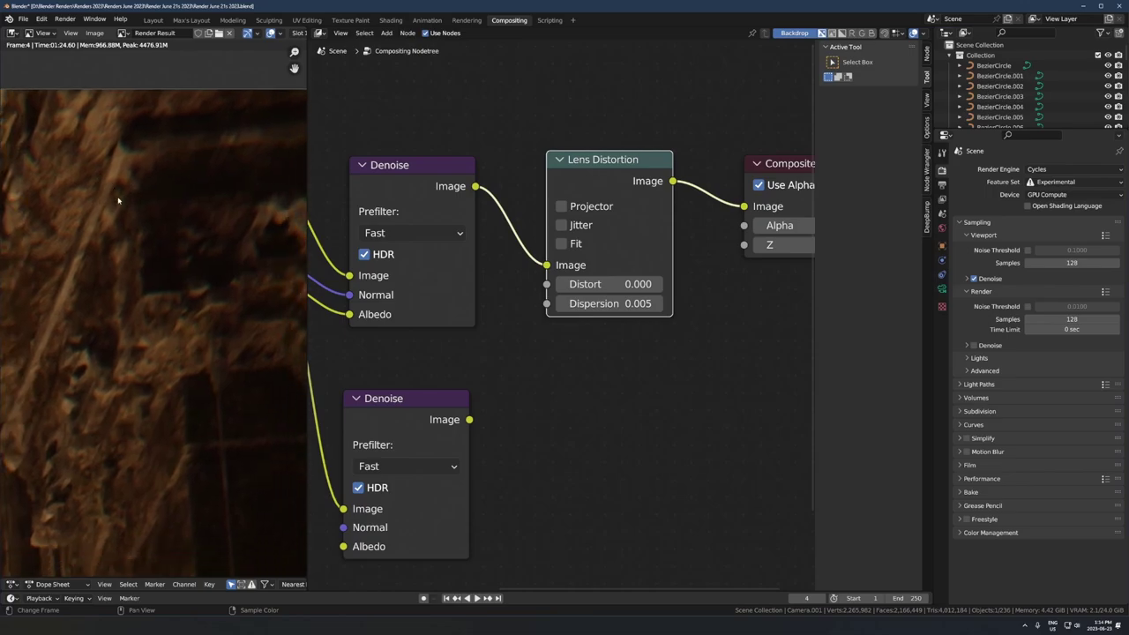
pyautogui.scroll(-3, 238, 212)
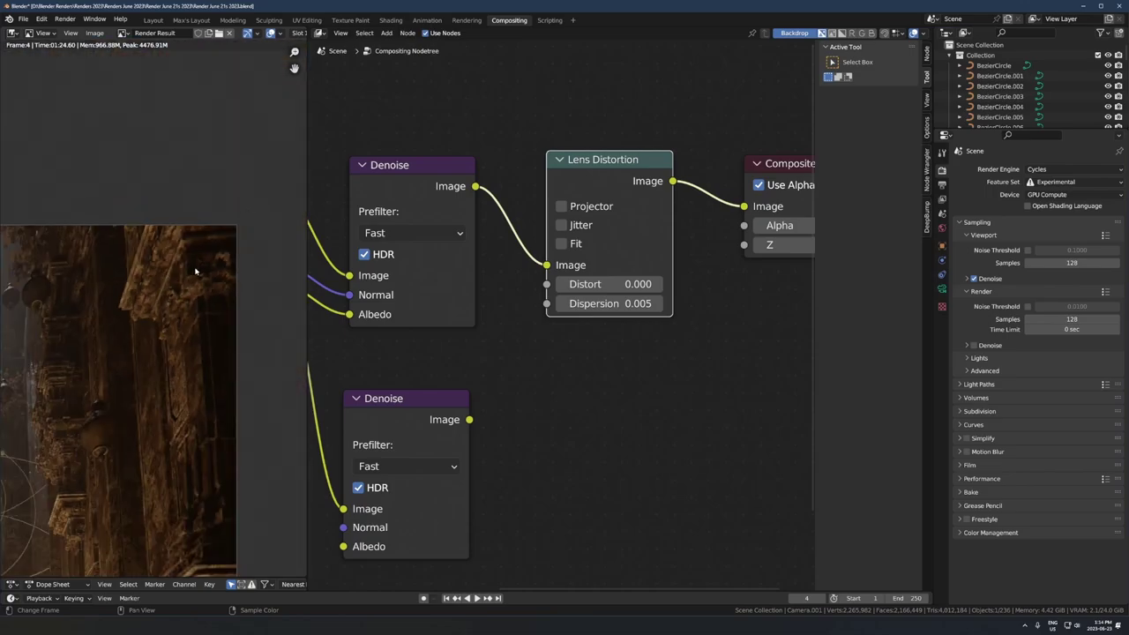
pyautogui.scroll(6, 196, 272)
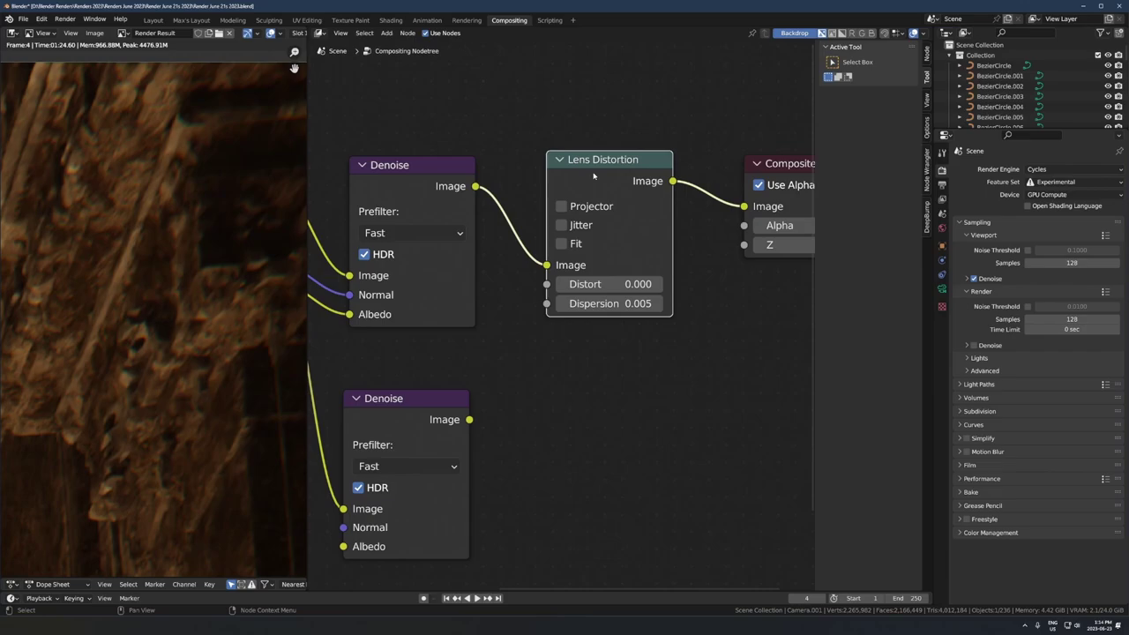
# Step: Compare the render by muting and re-enabling the Lens Distortion node, and widen the image editor
pyautogui.press('m')
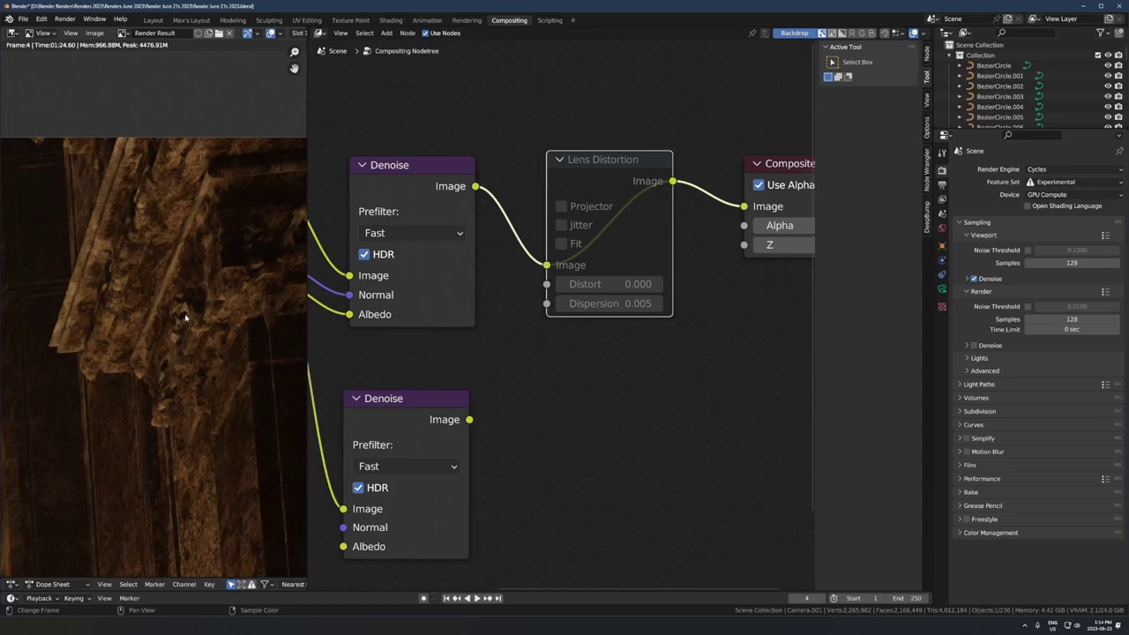
pyautogui.scroll(-8, 88, 351)
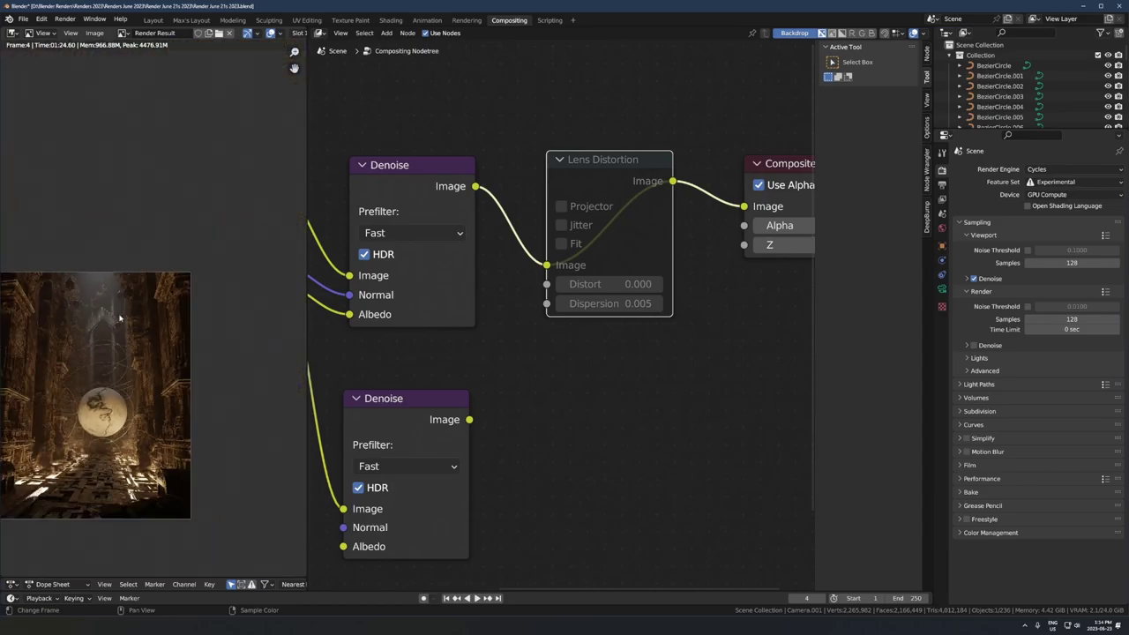
pyautogui.scroll(4, 126, 332)
pyautogui.scroll(-2, 165, 275)
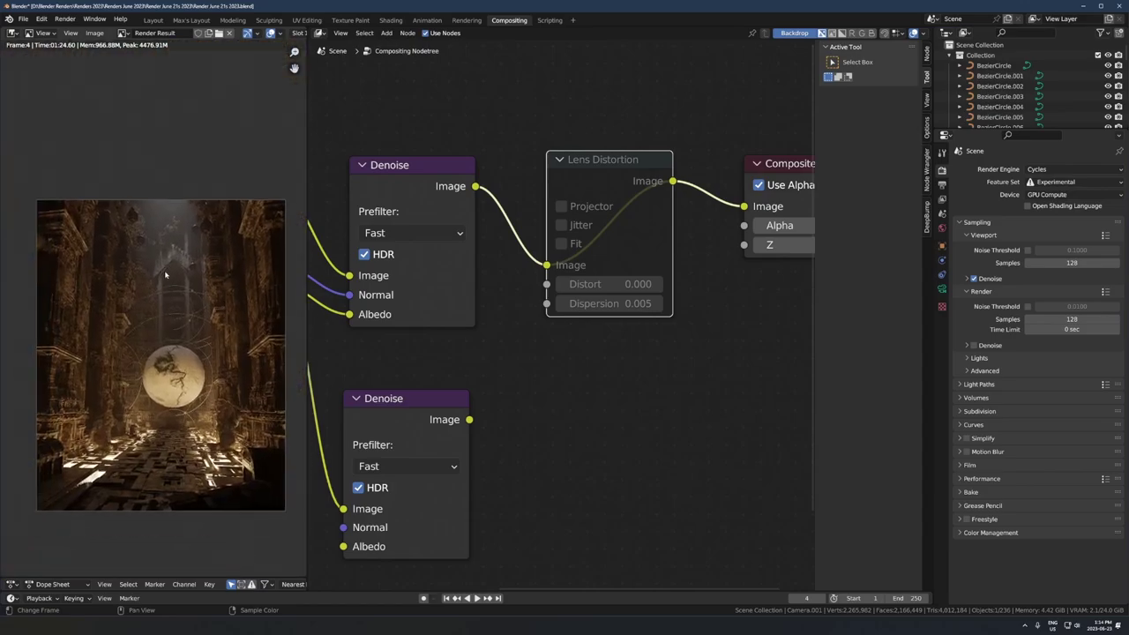
pyautogui.moveTo(307, 265); pyautogui.dragTo(395, 265)
pyautogui.scroll(3, 285, 300)
pyautogui.scroll(-2, 285, 300)
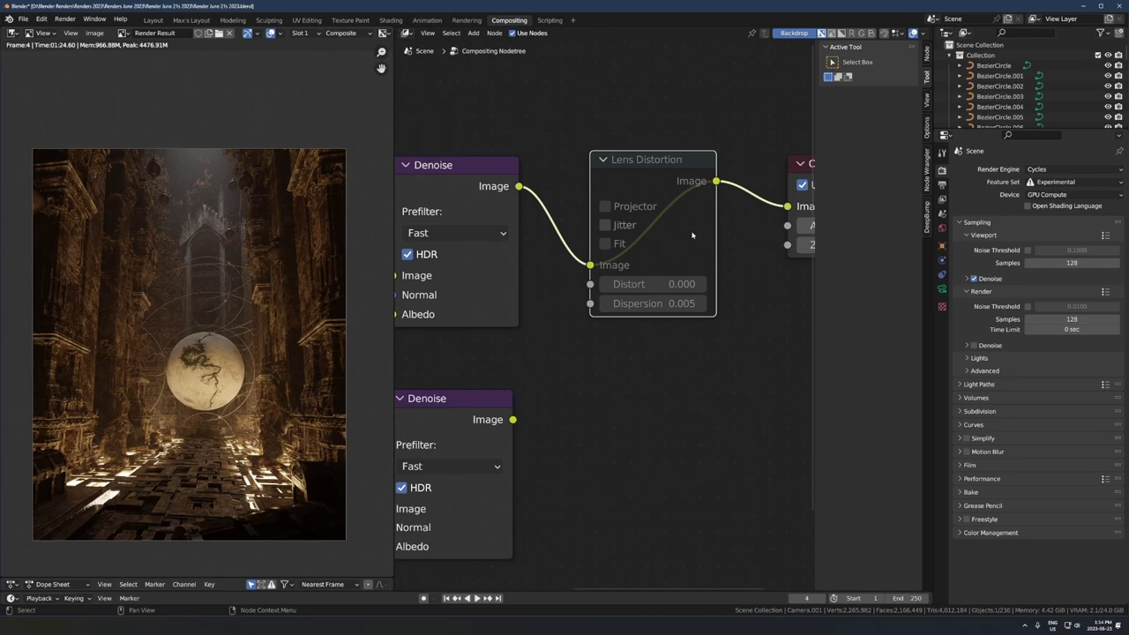
pyautogui.press('m')
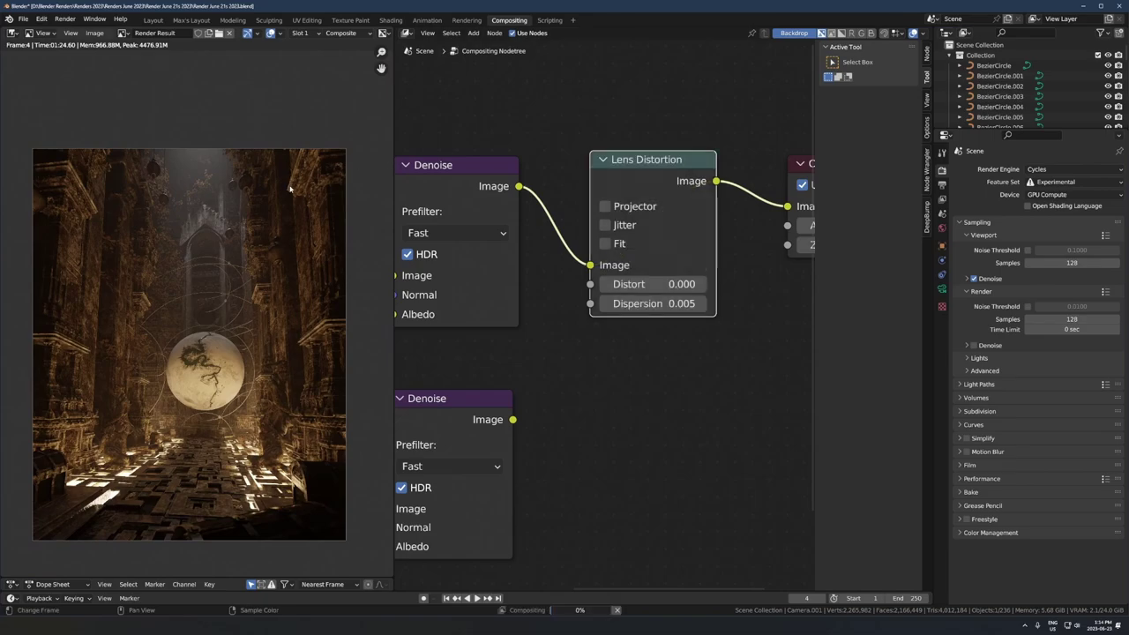
# Step: Examine the colour separation along the corner pillar's edges at pixel level and compare it with the whole render
pyautogui.scroll(3, 304, 179)
pyautogui.moveTo(304, 179); pyautogui.dragTo(64, 251, button='middle')
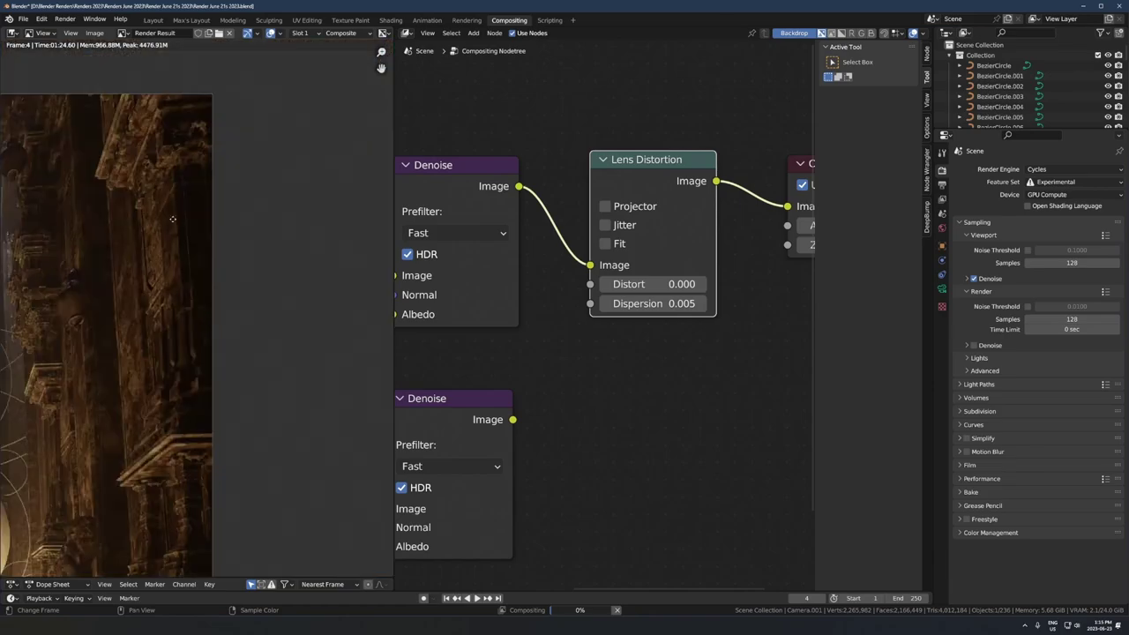
pyautogui.moveTo(173, 219); pyautogui.dragTo(216, 431, button='middle')
pyautogui.scroll(3, 189, 233)
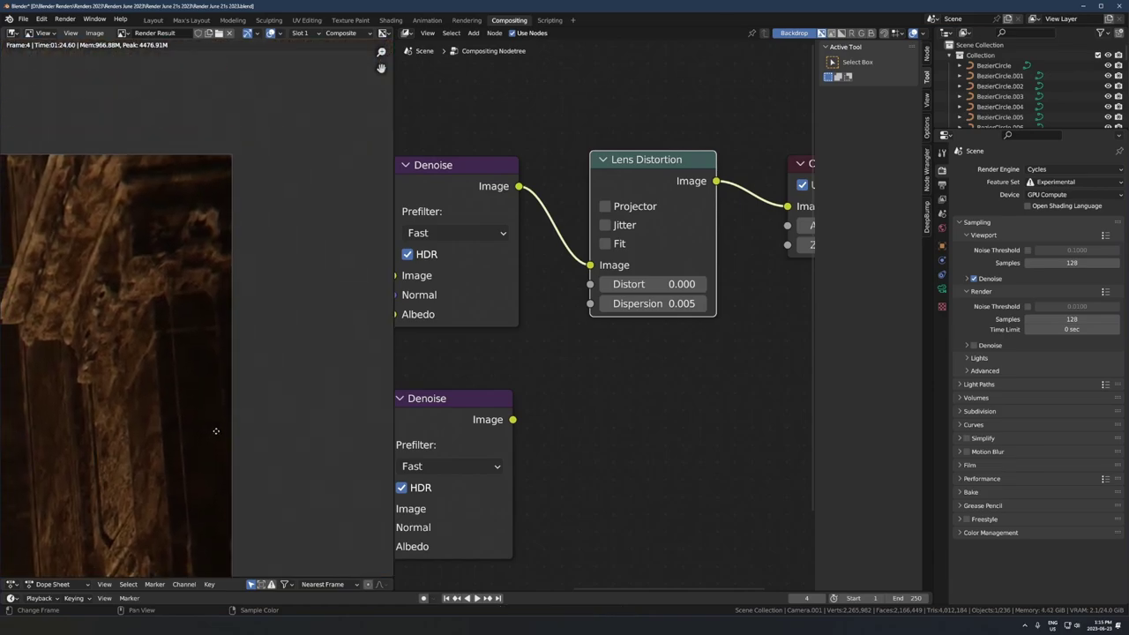
pyautogui.scroll(2, 189, 309)
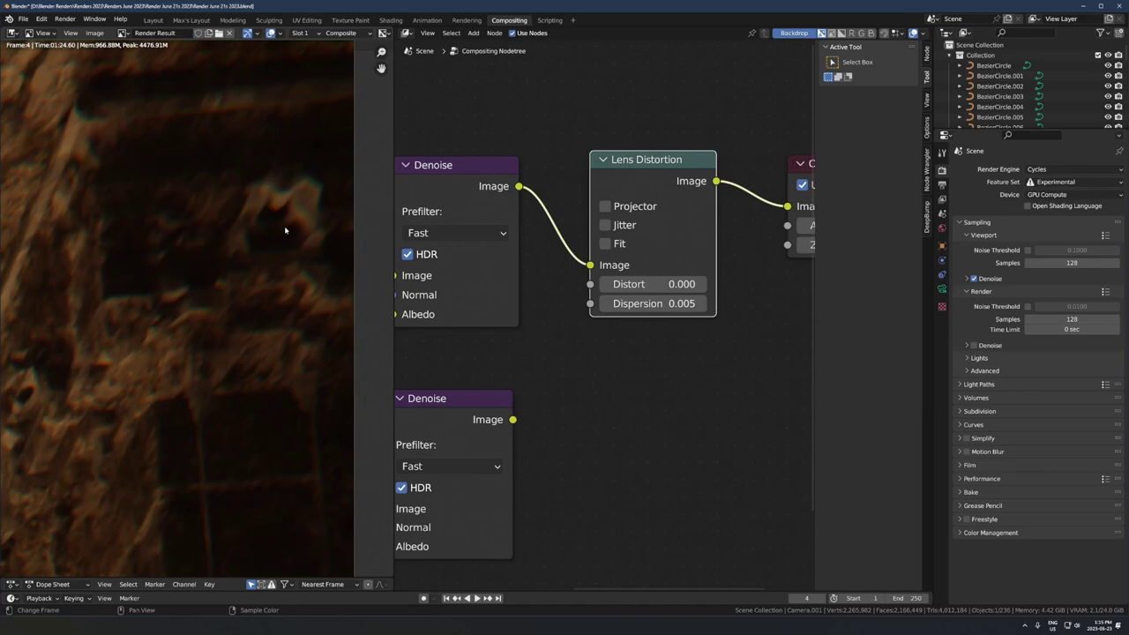
pyautogui.scroll(-3, 228, 277)
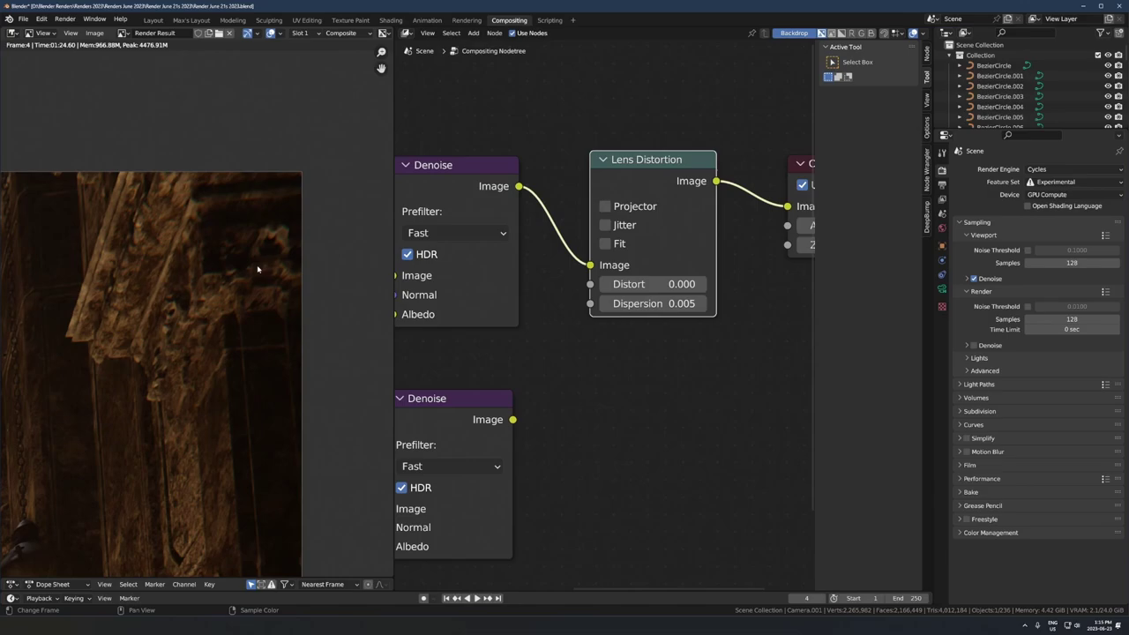
pyautogui.scroll(1, 225, 313)
pyautogui.scroll(5, 226, 311)
pyautogui.moveTo(224, 240); pyautogui.dragTo(22, 357, button='middle')
pyautogui.scroll(4, 218, 256)
pyautogui.moveTo(222, 252); pyautogui.dragTo(203, 251, button='middle')
pyautogui.scroll(1, 203, 252)
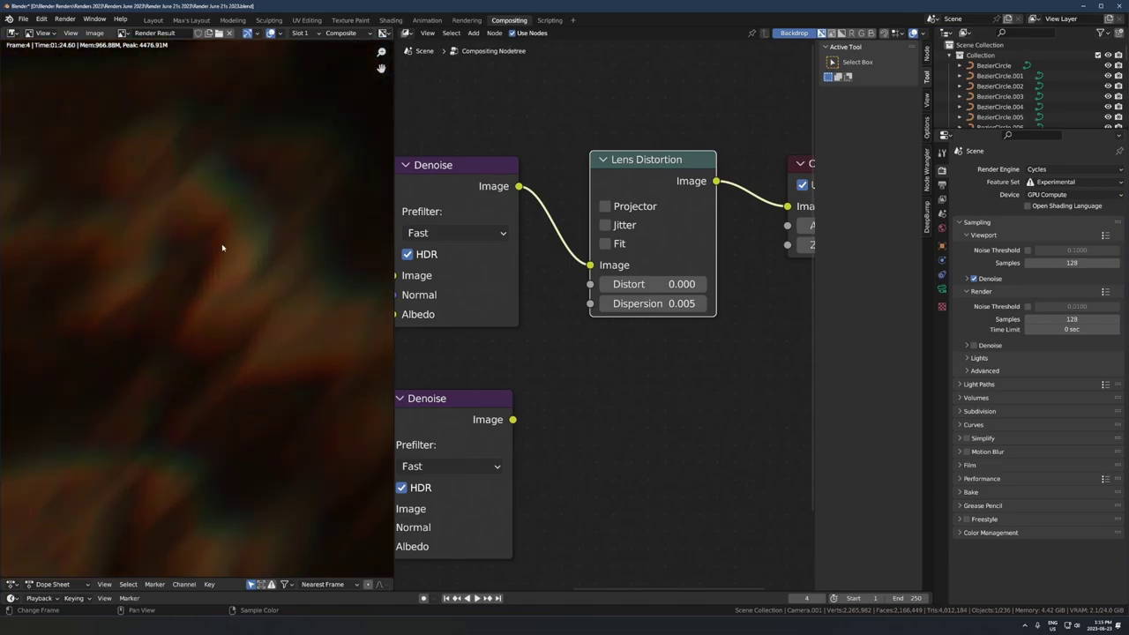
pyautogui.scroll(5, 226, 221)
pyautogui.scroll(-3, 228, 210)
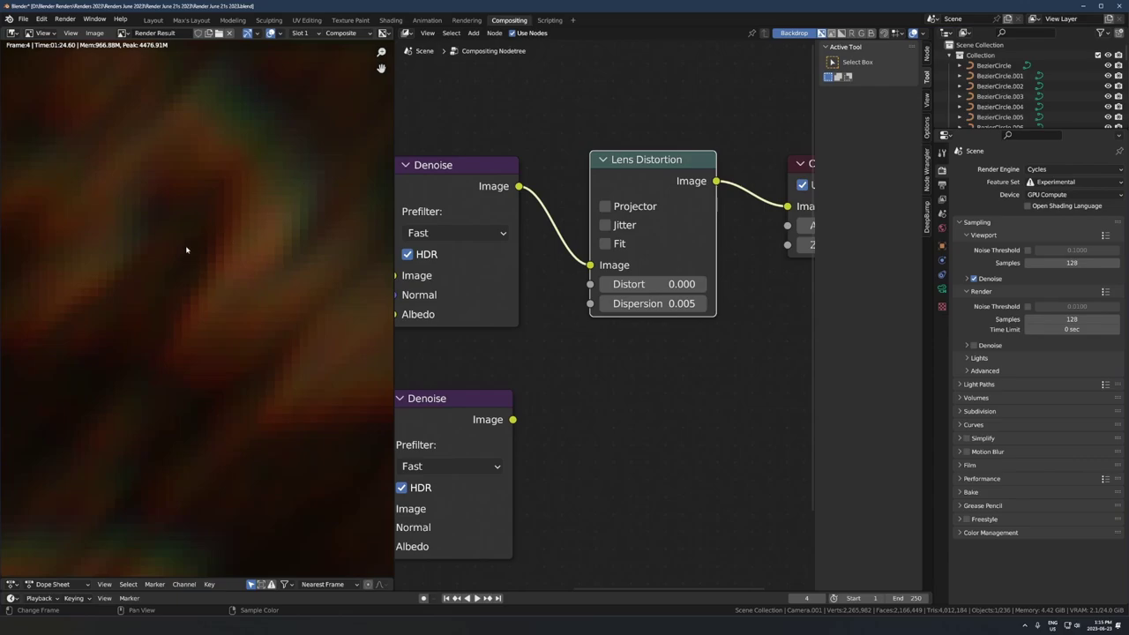
pyautogui.scroll(-4, 203, 256)
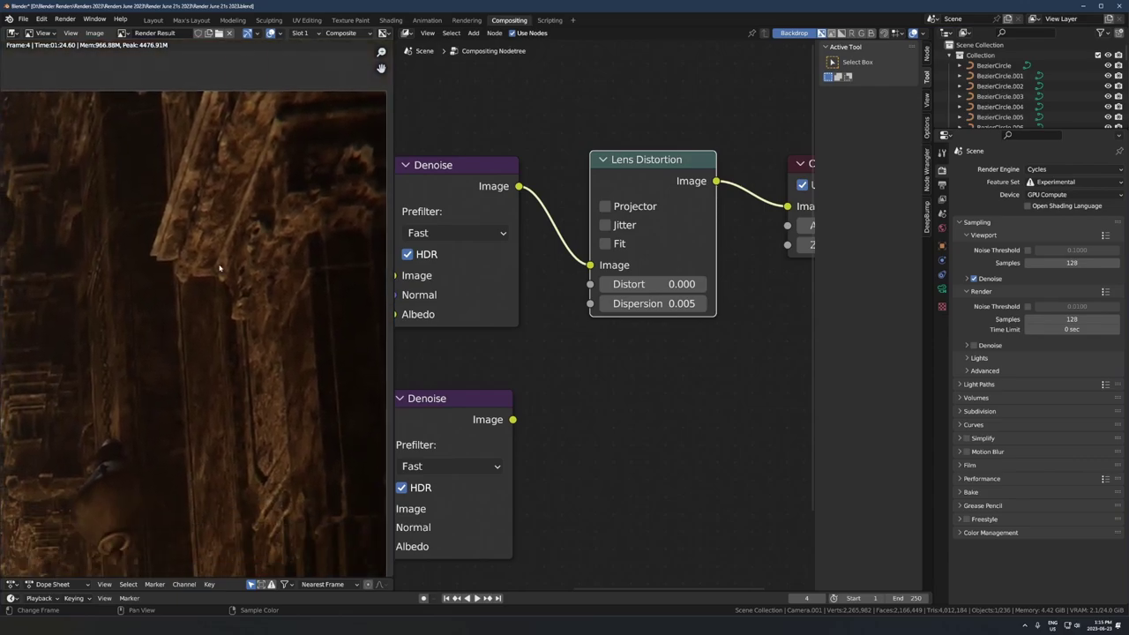
pyautogui.scroll(-4, 219, 267)
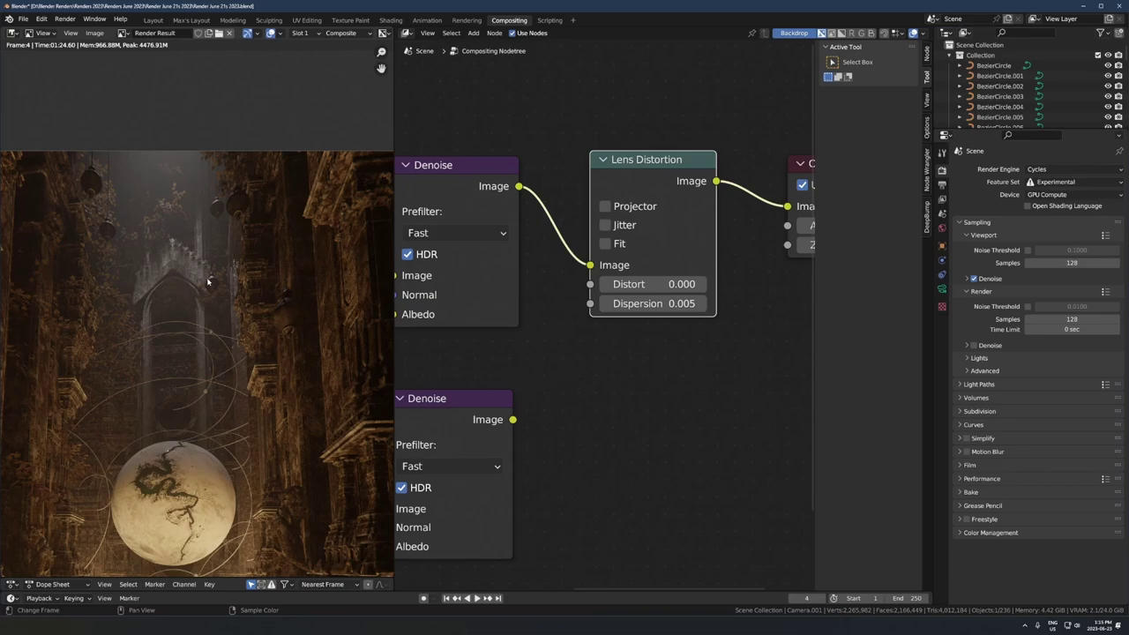
pyautogui.scroll(-3, 209, 281)
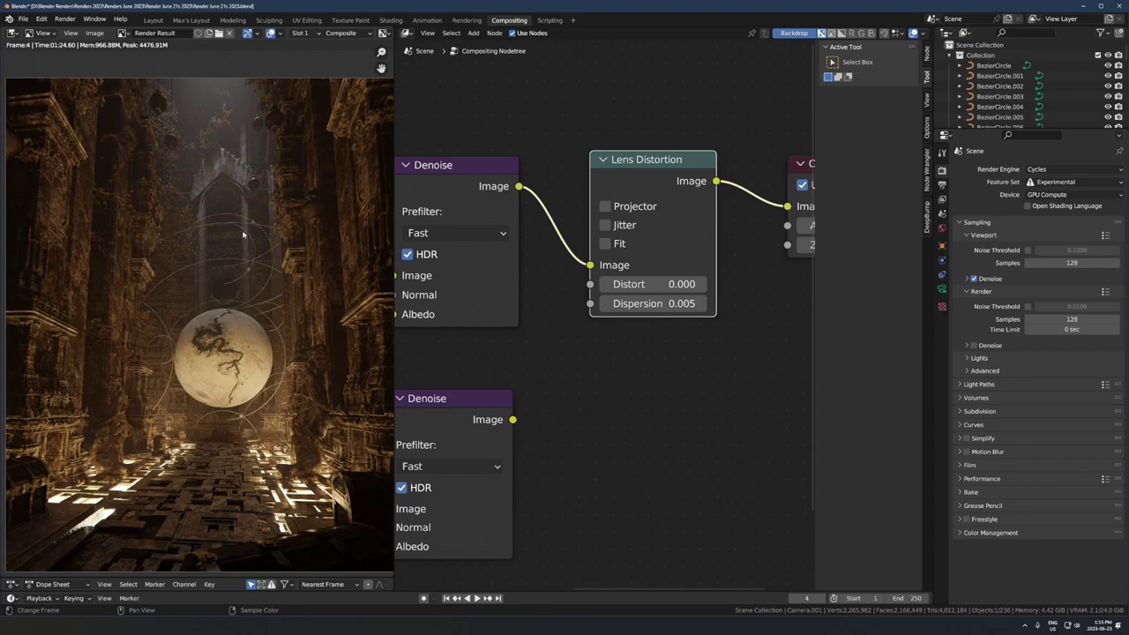
# Step: Set the Lens Distortion node's Dispersion to 0.055
pyautogui.scroll(-2, 243, 233)
pyautogui.click(663, 304)
pyautogui.write('0.0055')
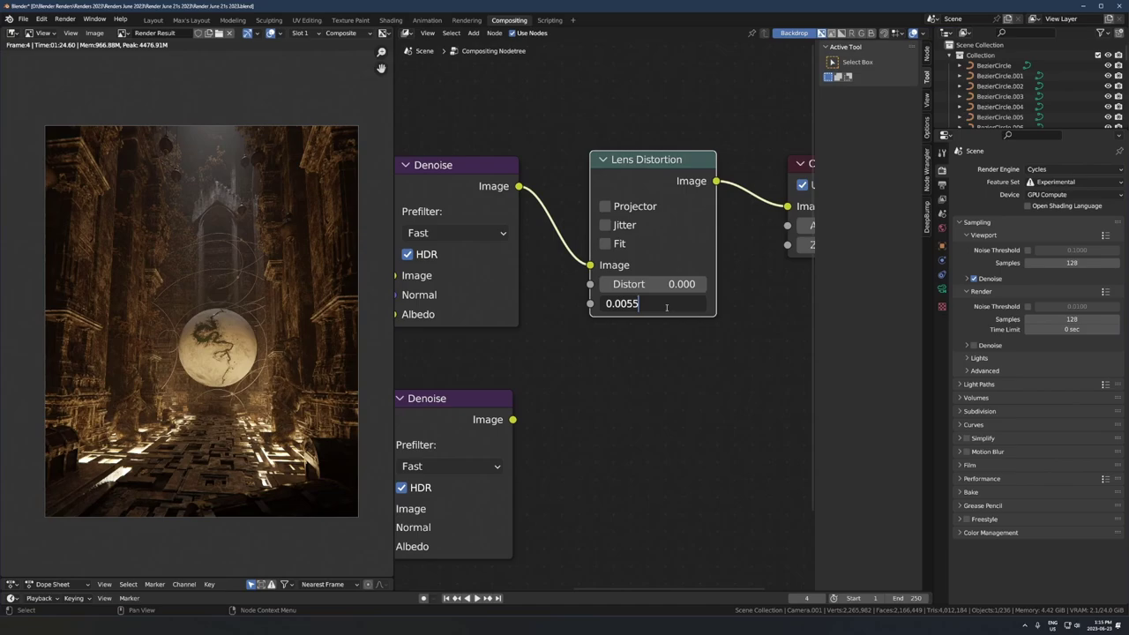
pyautogui.press('Left')
pyautogui.press('Left')
pyautogui.press('BackSpace')
pyautogui.press('Return')
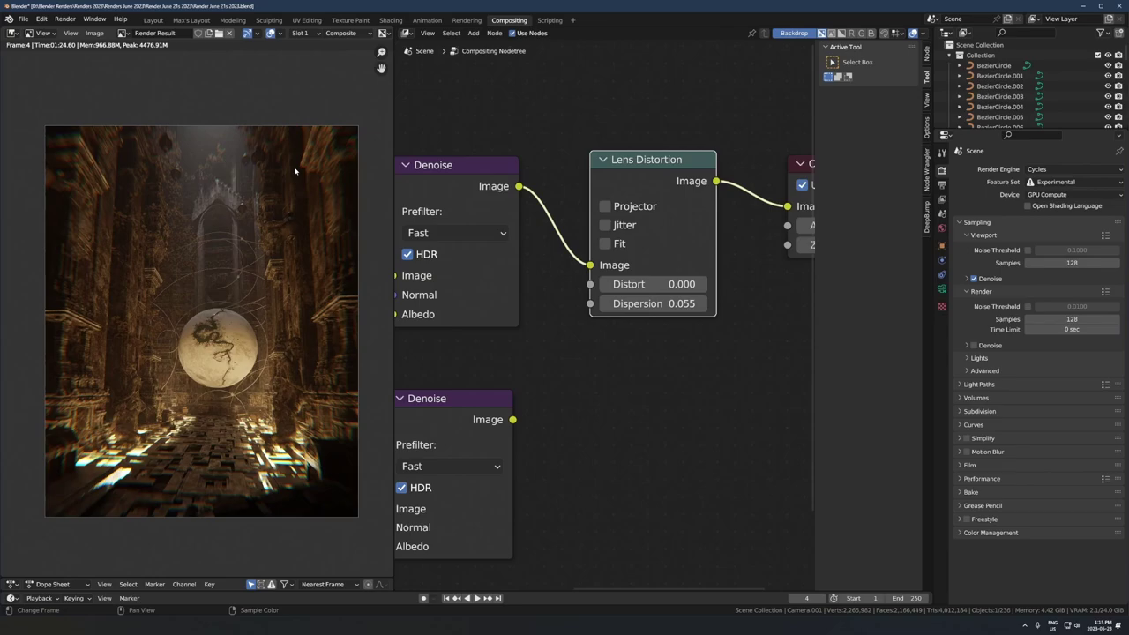
# Step: Set the Lens Distortion node's Dispersion to 0.005
pyautogui.scroll(6, 234, 265)
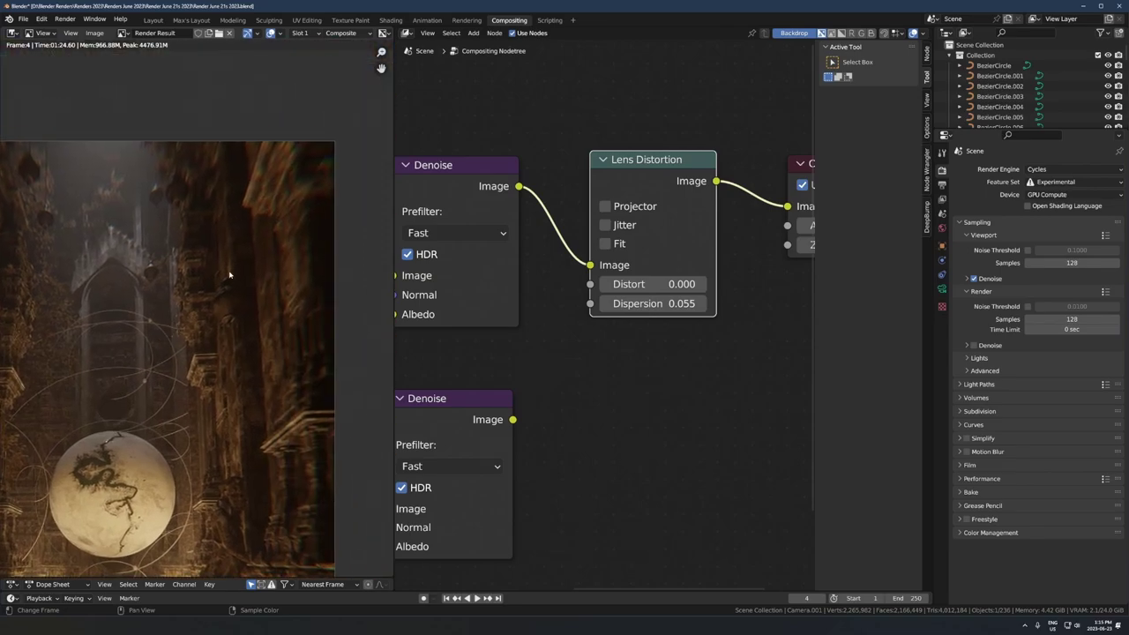
pyautogui.scroll(-2, 242, 257)
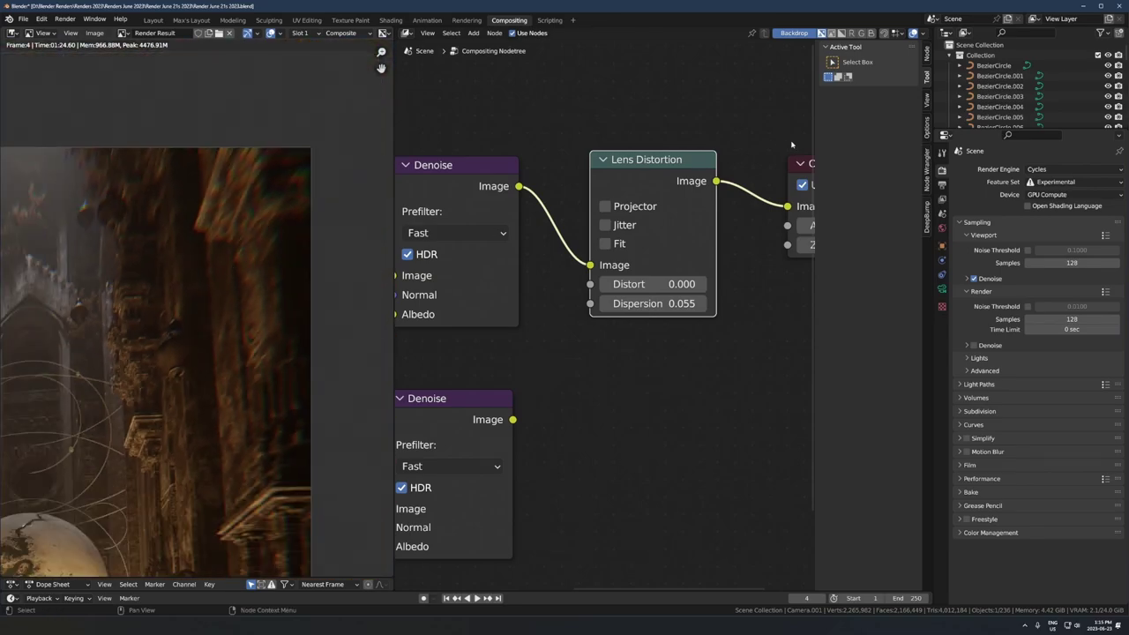
pyautogui.click(672, 300)
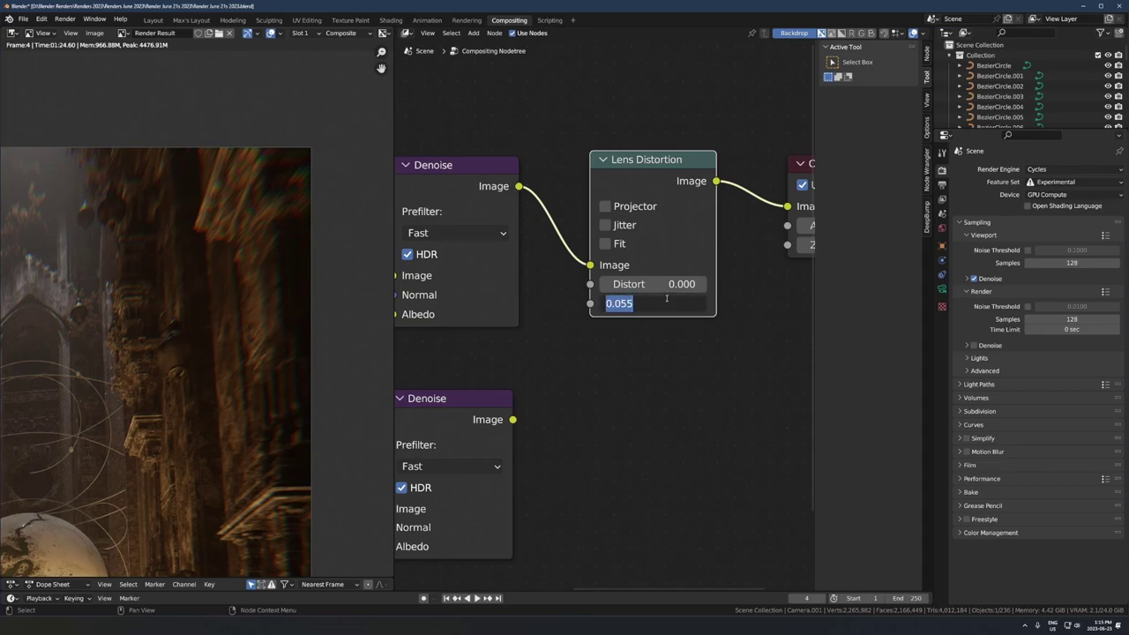
pyautogui.press('Left')
pyautogui.press('Right')
pyautogui.press('Right')
pyautogui.press('Right')
pyautogui.write('0')
pyautogui.press('Return')
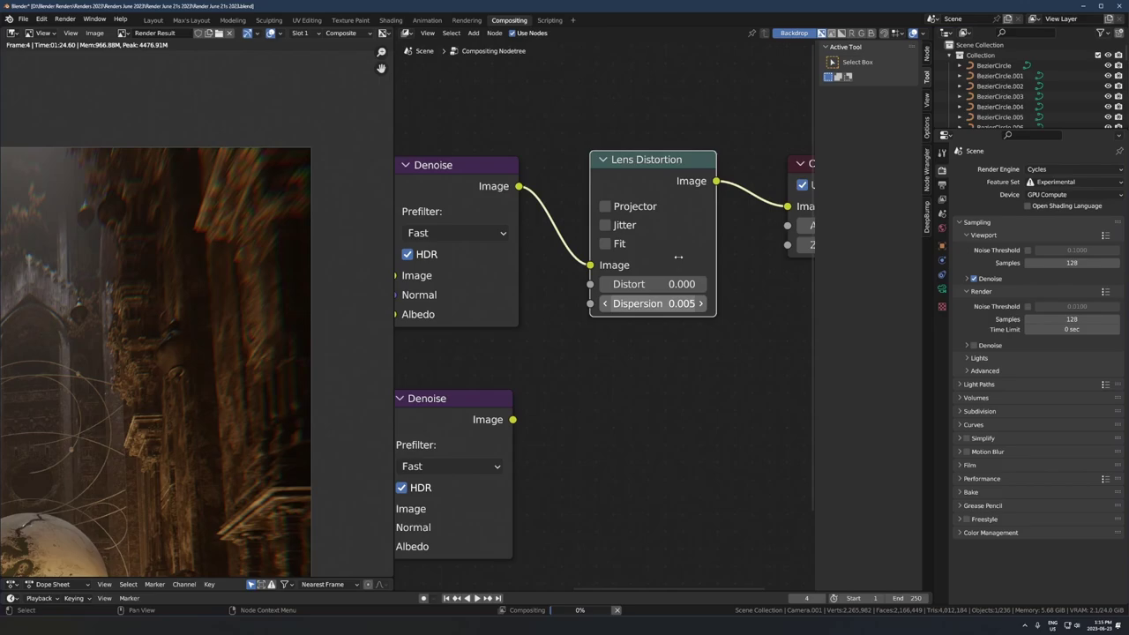
# Step: Widen the Lens Distortion node so its Dispersion label fits, and review the whole temple render in the image editor
pyautogui.scroll(2, 679, 257)
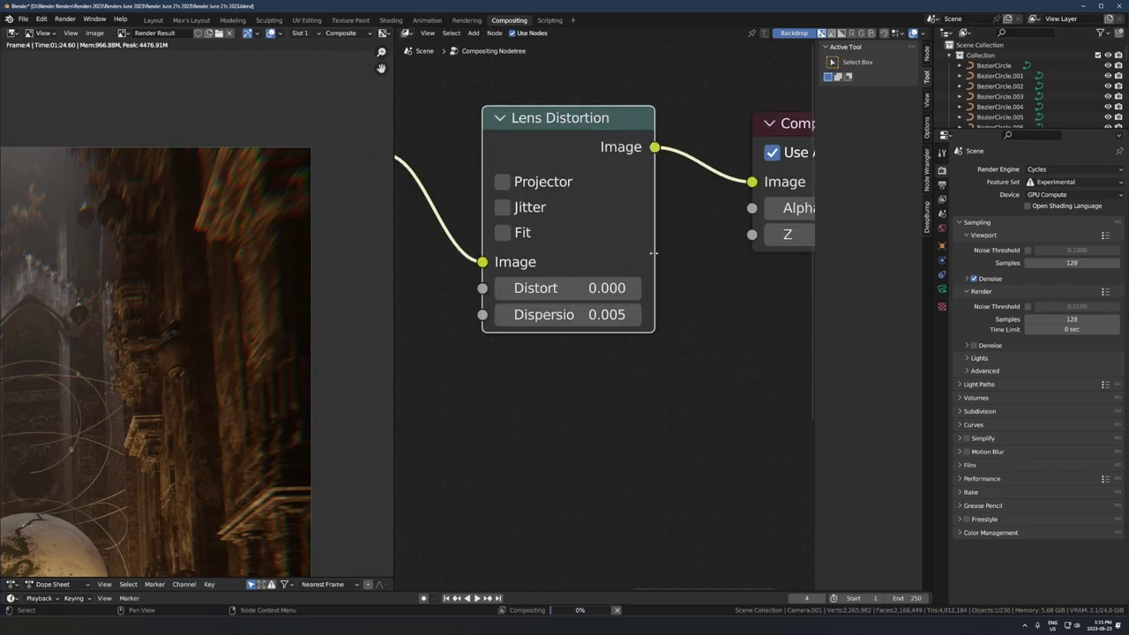
pyautogui.click(660, 255)
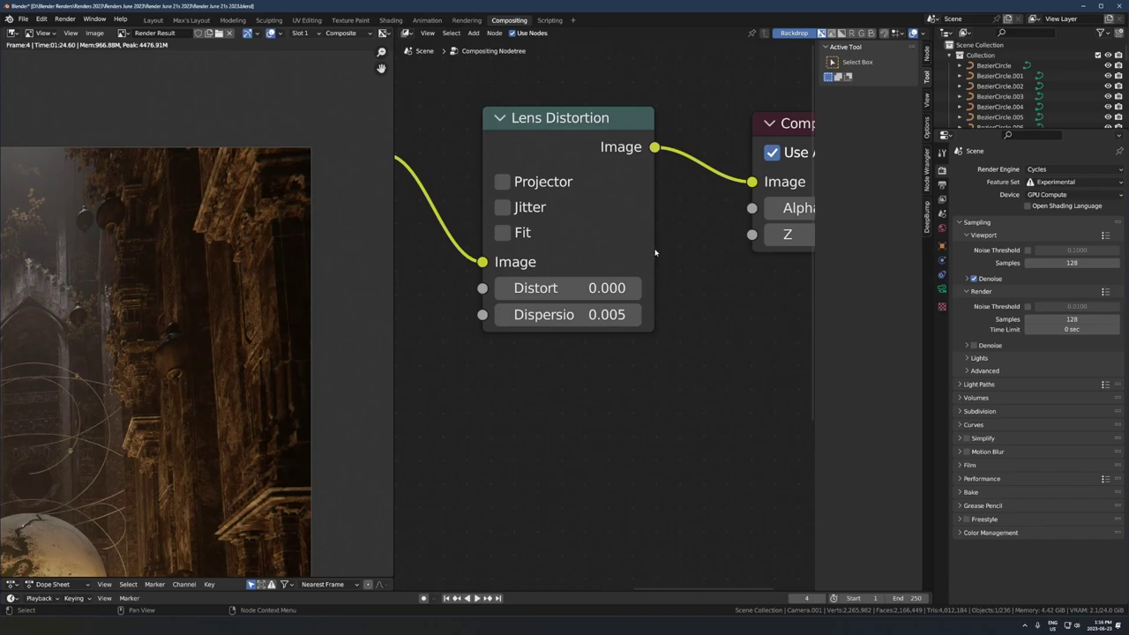
pyautogui.moveTo(652, 254); pyautogui.dragTo(690, 255)
pyautogui.scroll(-6, 189, 314)
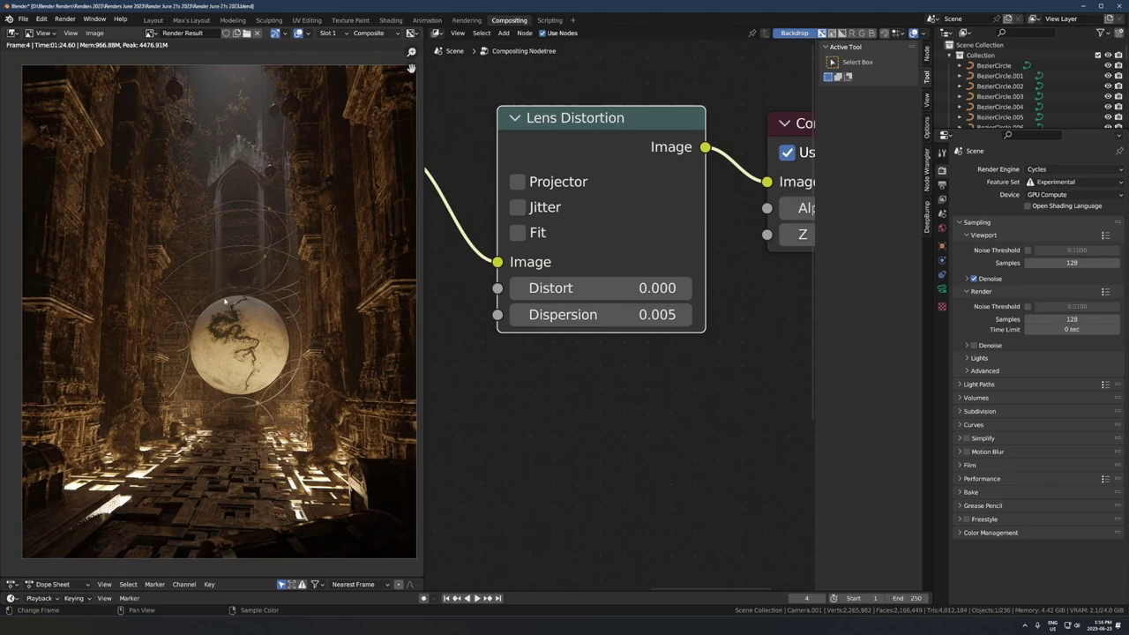
pyautogui.moveTo(213, 253); pyautogui.dragTo(210, 259, button='middle')
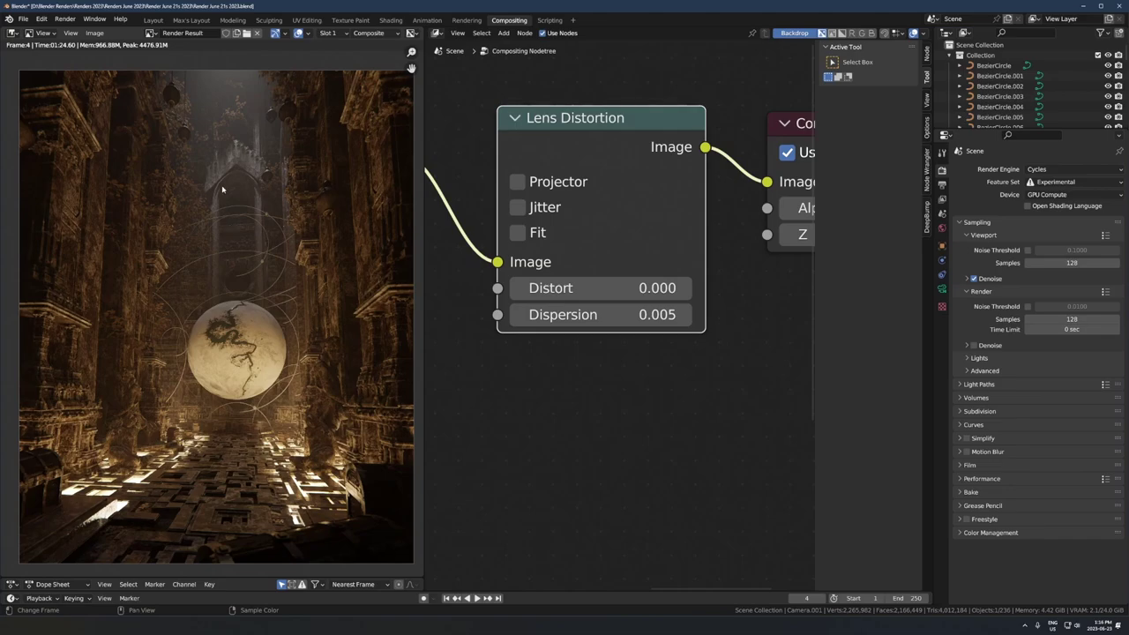
pyautogui.scroll(-2, 220, 185)
pyautogui.scroll(2, 225, 190)
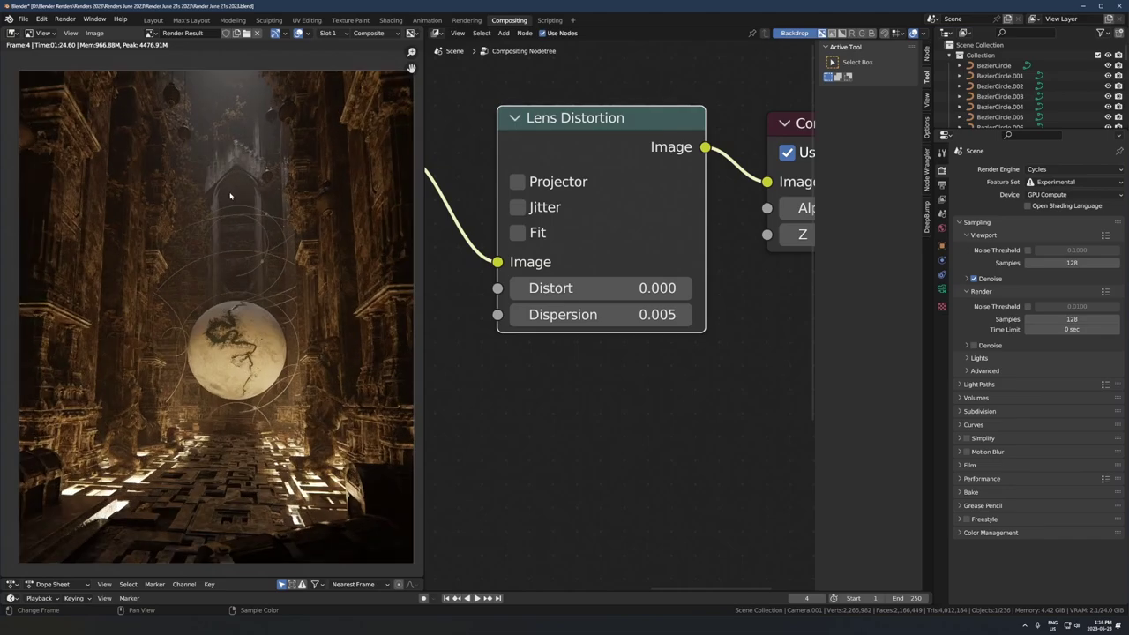